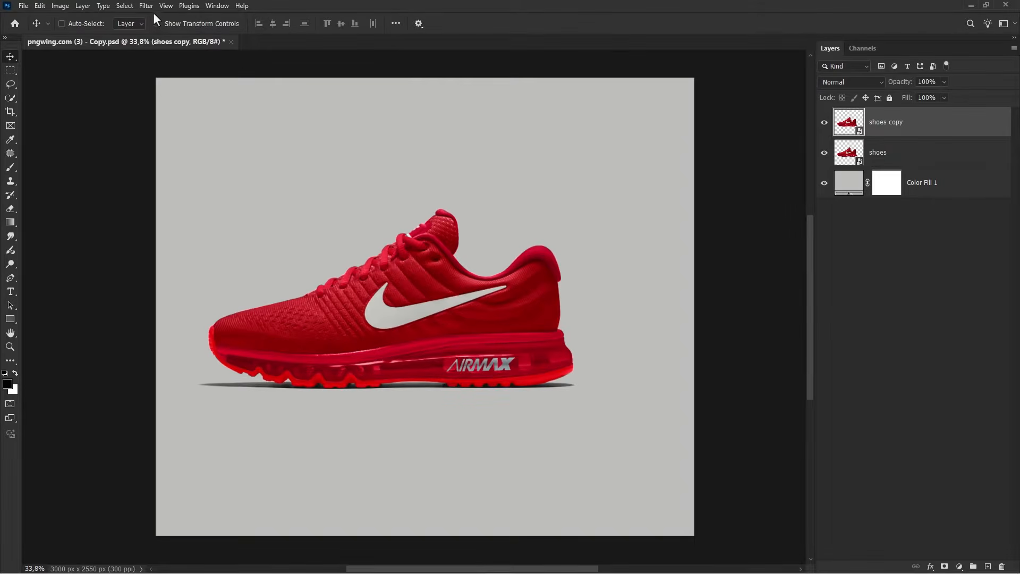
Apply Surface Blur to the shoes copy layer with radius 11 pixels and threshold 255 levels
{"action": "mouse_move", "coordinate": [245, 144]}
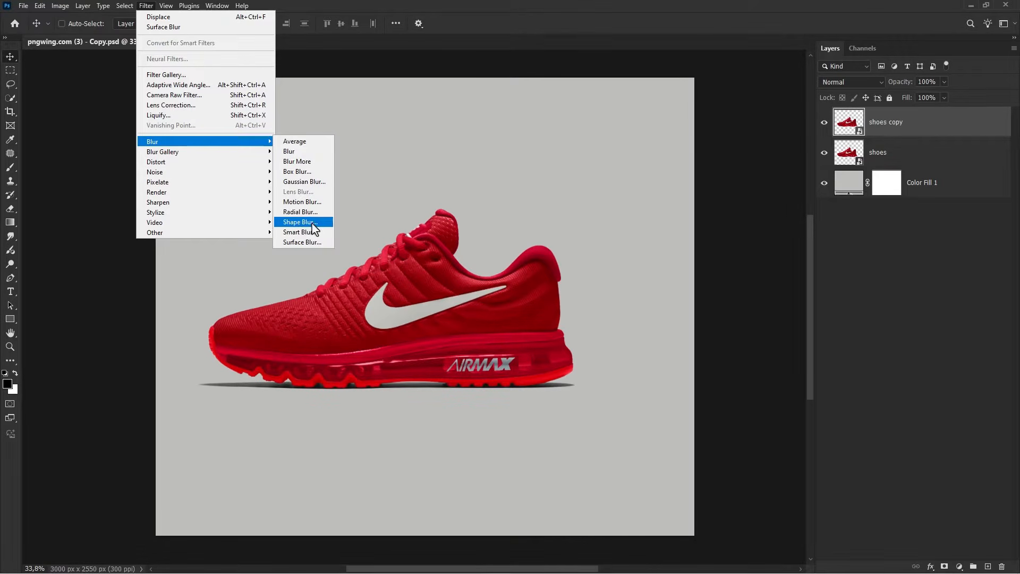
{"action": "left_click", "coordinate": [302, 242]}
{"action": "left_click_drag", "start_coordinate": [458, 104], "coordinate": [640, 240]}
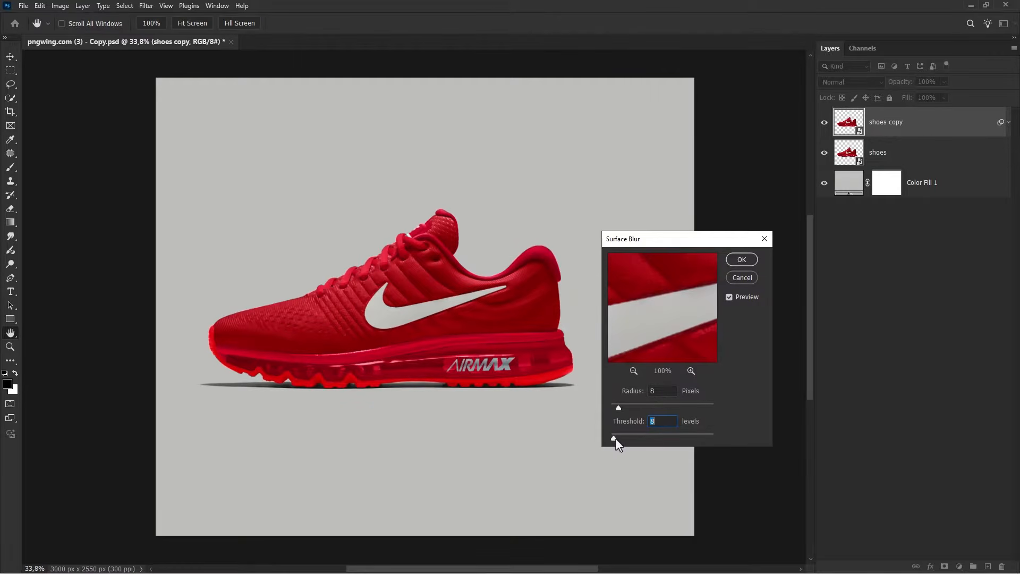
{"action": "double_click", "coordinate": [661, 391]}
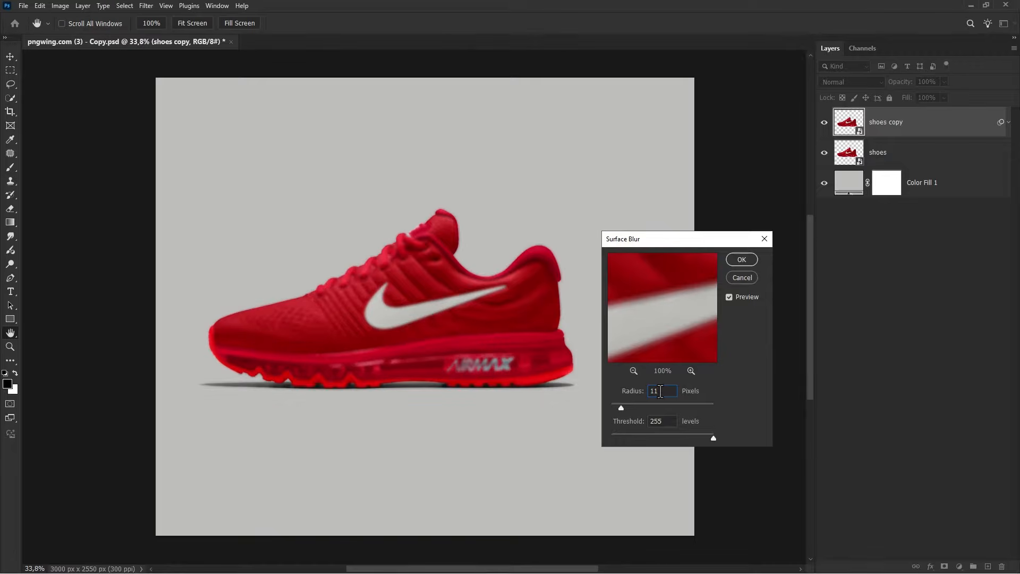
{"action": "left_click", "coordinate": [741, 260]}
Apply the Displace filter with horizontal scale 111 and vertical scale 222, using wave.psd as the displacement map
{"action": "left_click", "coordinate": [846, 153]}
{"action": "left_click", "coordinate": [847, 152]}
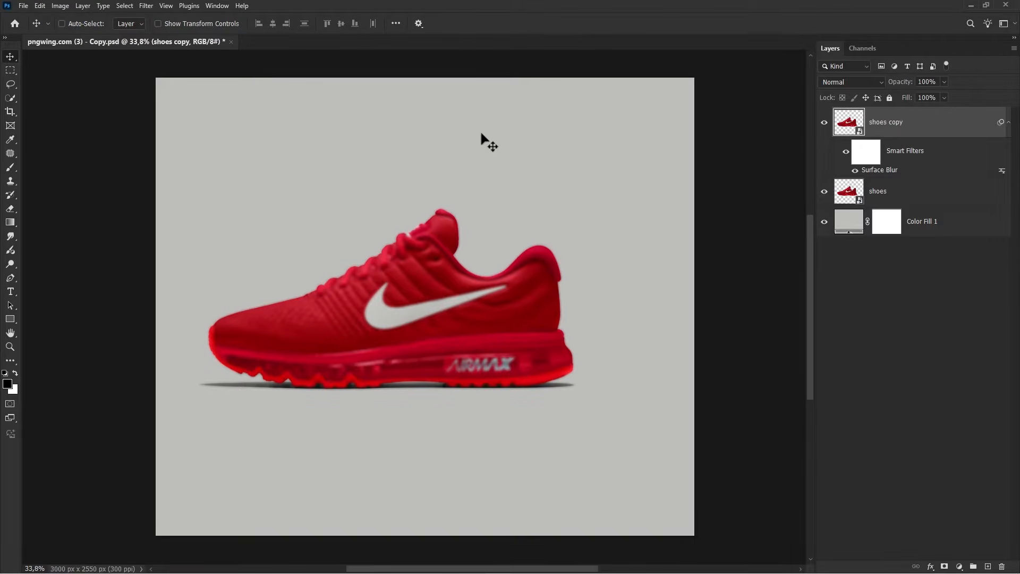
{"action": "left_click", "coordinate": [146, 6]}
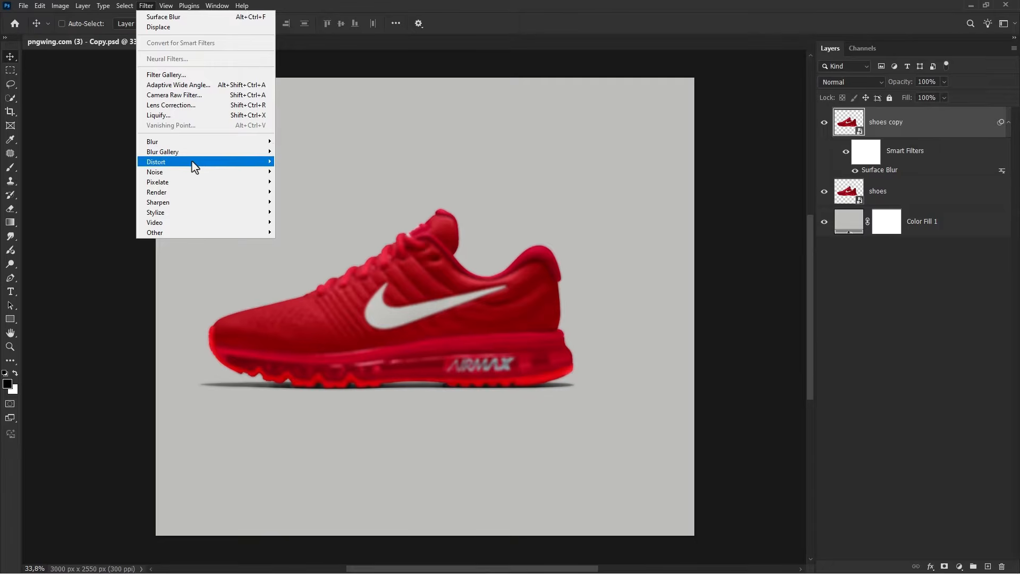
{"action": "mouse_move", "coordinate": [263, 163]}
{"action": "left_click", "coordinate": [296, 161]}
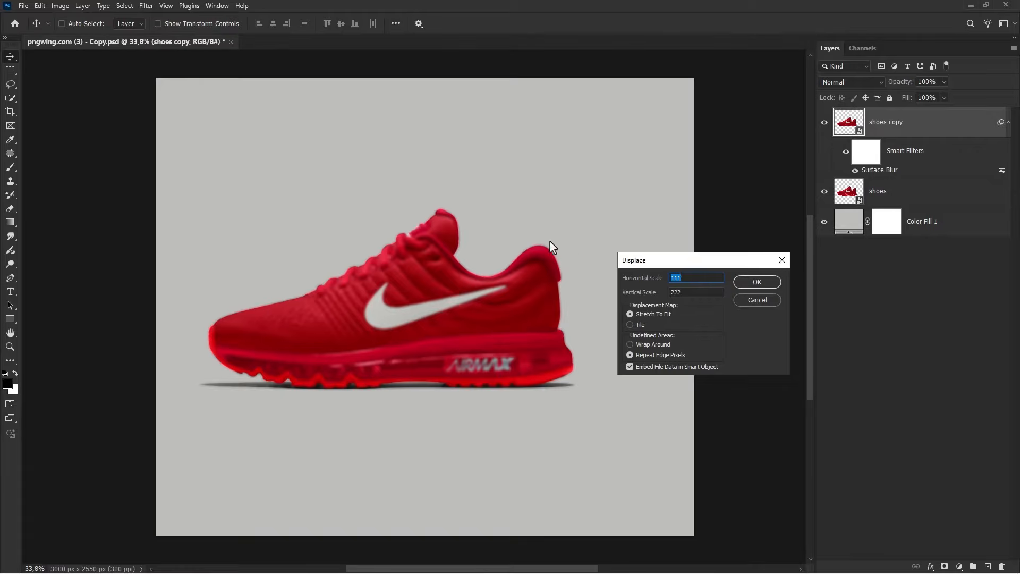
{"action": "double_click", "coordinate": [681, 292]}
{"action": "left_click", "coordinate": [755, 281]}
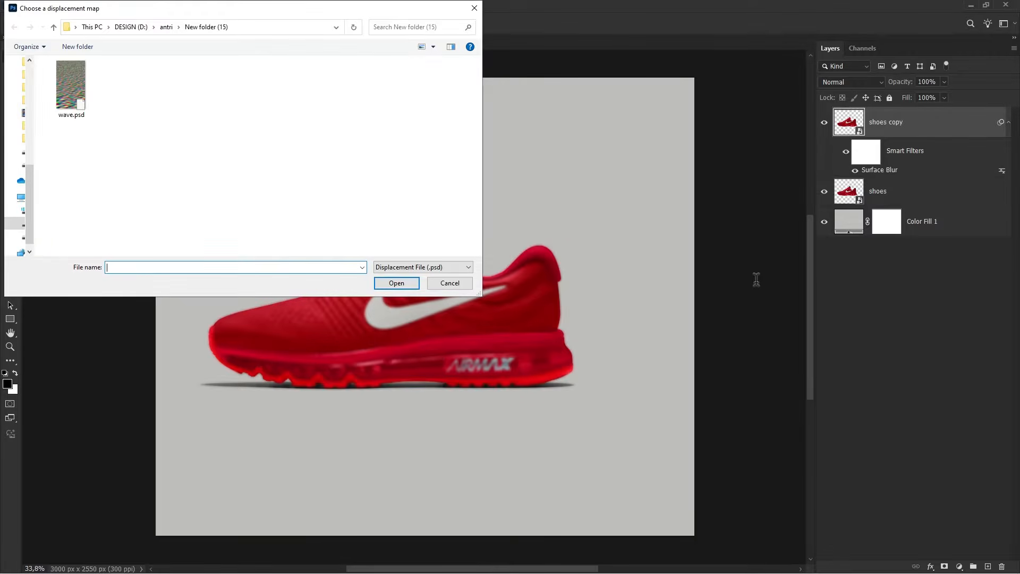
{"action": "left_click", "coordinate": [72, 85]}
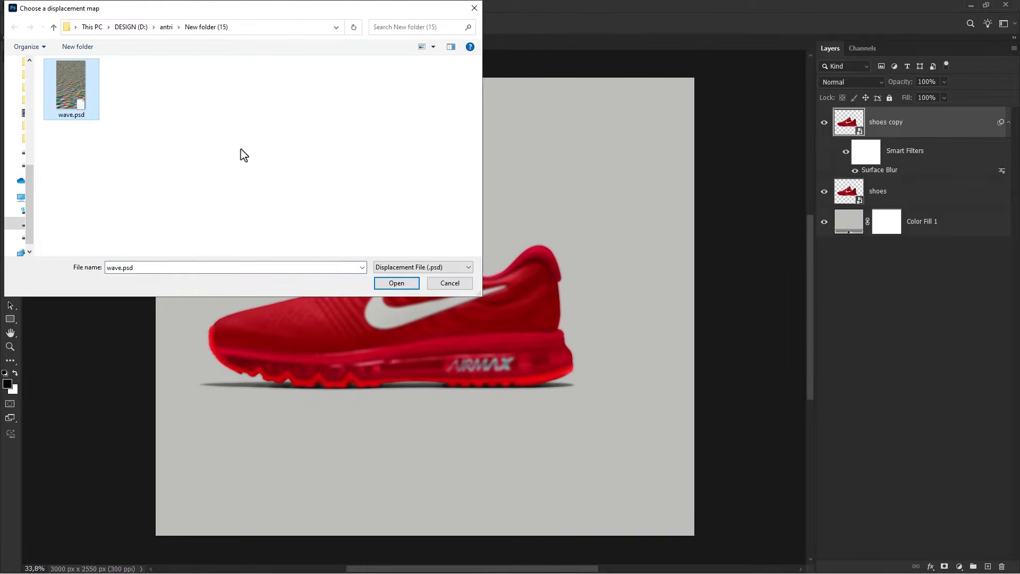
{"action": "left_click", "coordinate": [396, 283]}
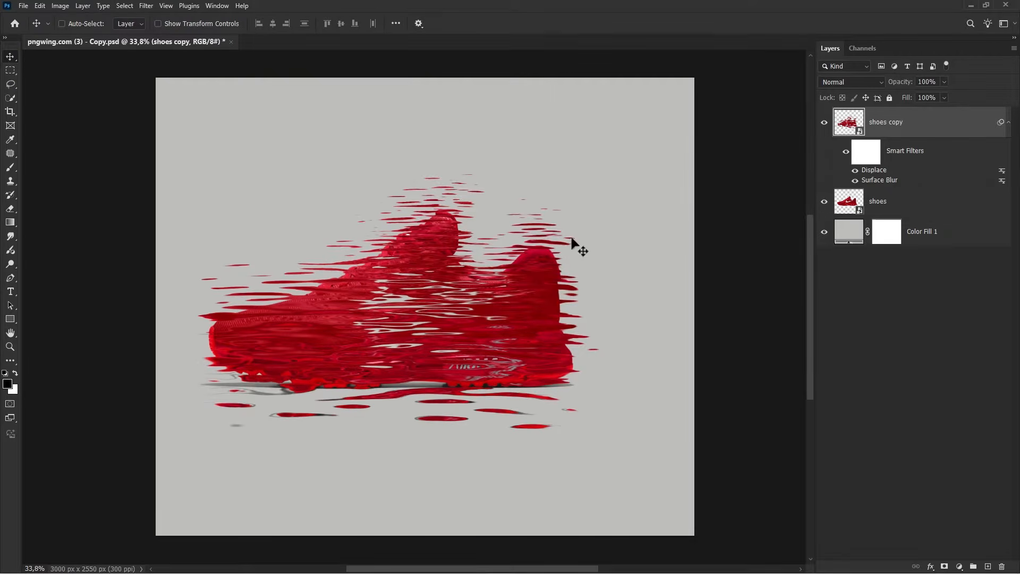
Move the shoes copy layer below the shoes layer and duplicate it
{"action": "left_click_drag", "start_coordinate": [902, 137], "coordinate": [893, 208]}
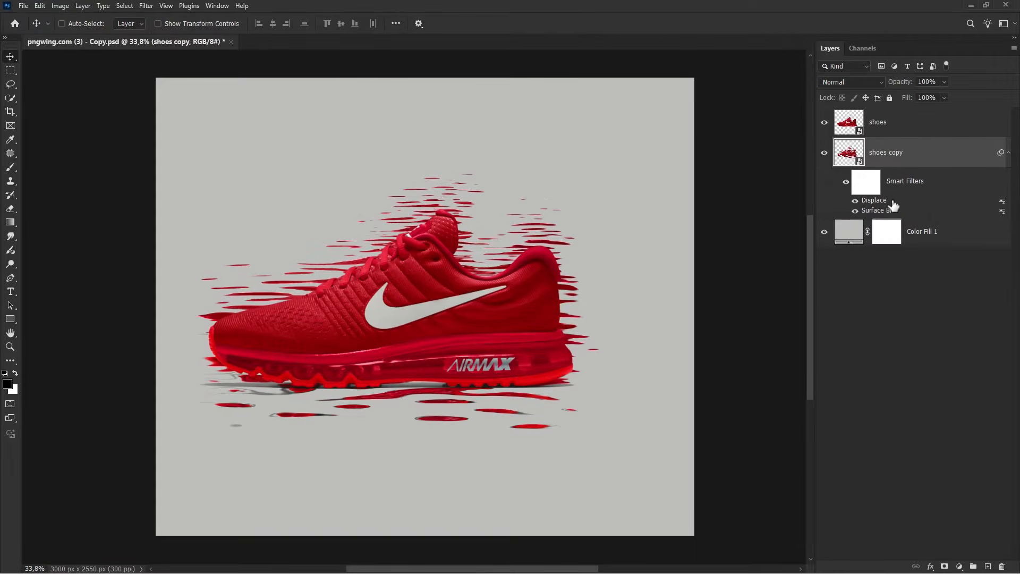
{"action": "key", "text": "ctrl+j"}
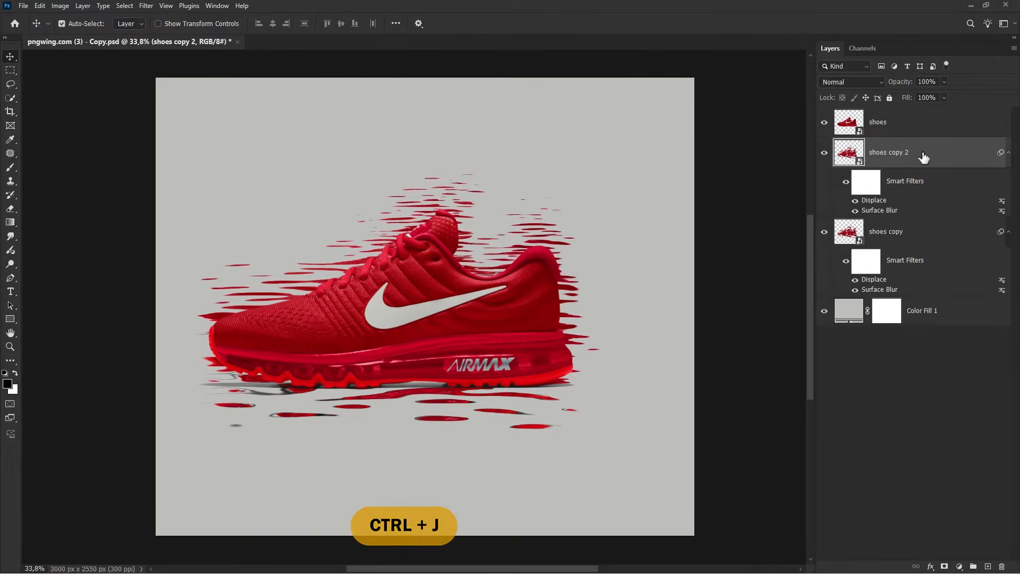
Hide the shoes copy layer and rasterize its duplicate, shoes copy 2
{"action": "left_click", "coordinate": [824, 232]}
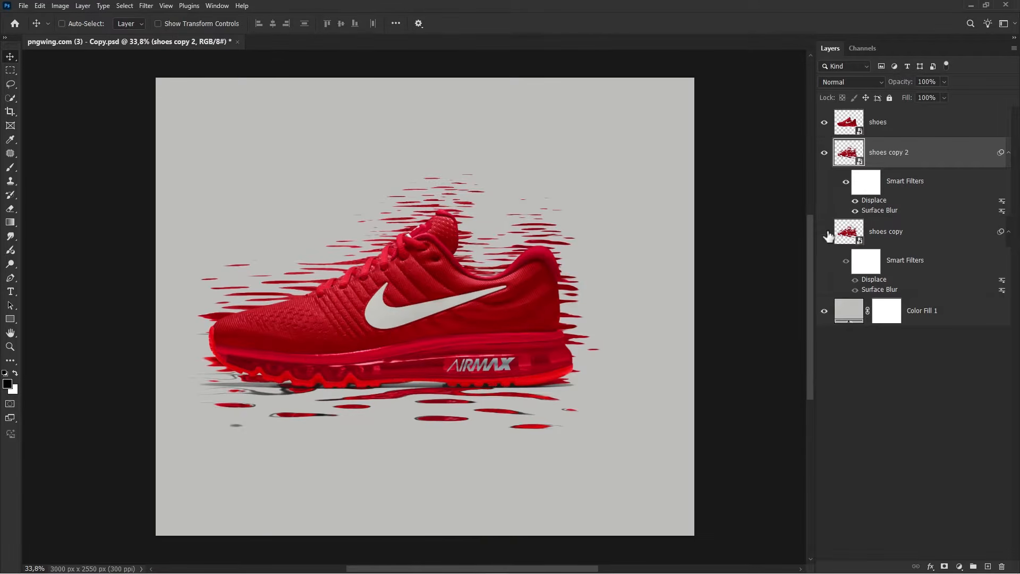
{"action": "right_click", "coordinate": [928, 156]}
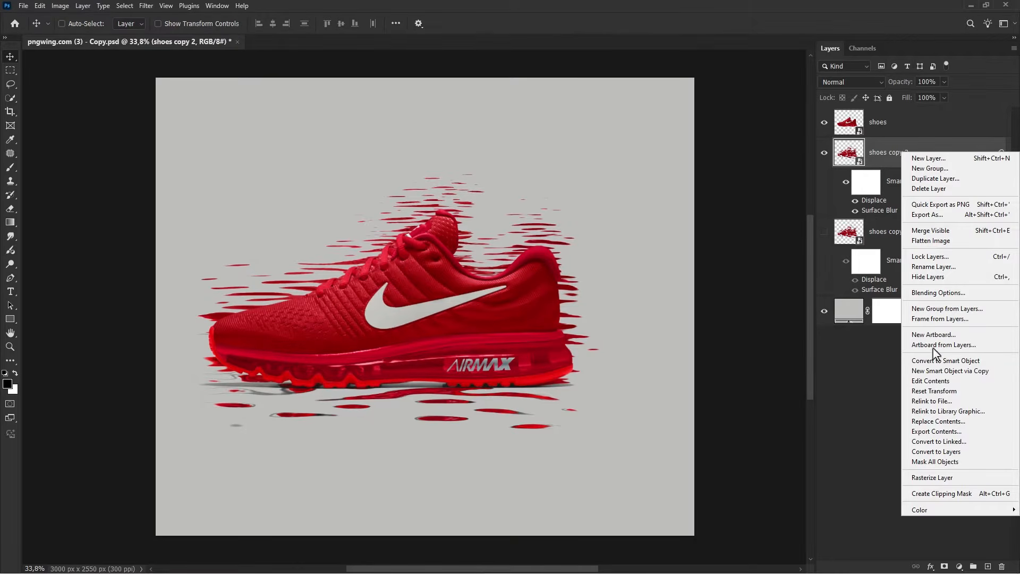
{"action": "left_click", "coordinate": [931, 471]}
Stretch shoes copy 2 horizontally with Free Transform and shift it right so the streaks trail behind the shoe
{"action": "left_click", "coordinate": [825, 154]}
{"action": "left_click", "coordinate": [824, 153]}
{"action": "key", "text": "ctrl+t"}
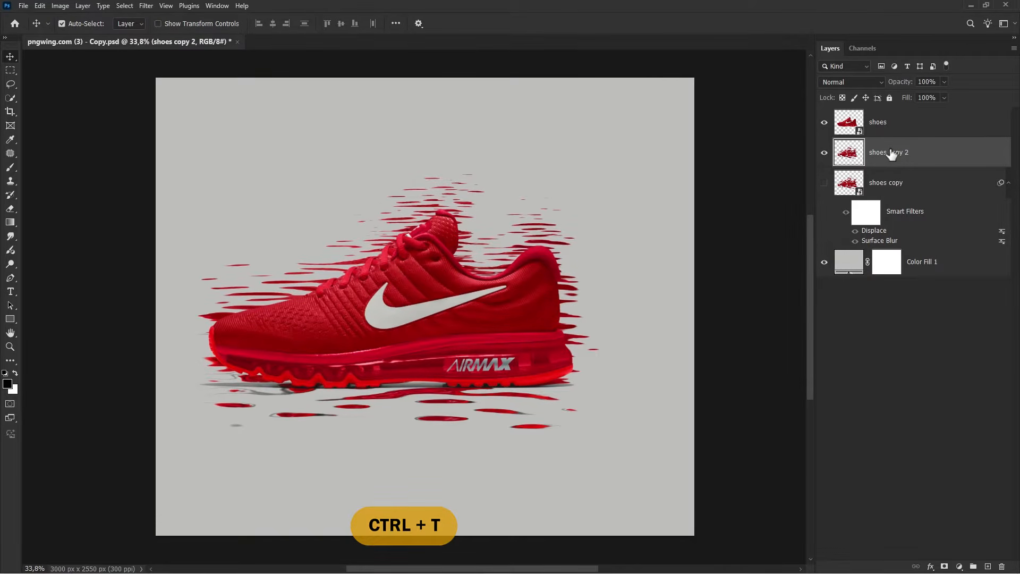
{"action": "scroll", "coordinate": [486, 330], "scroll_direction": "down", "scroll_amount": 4}
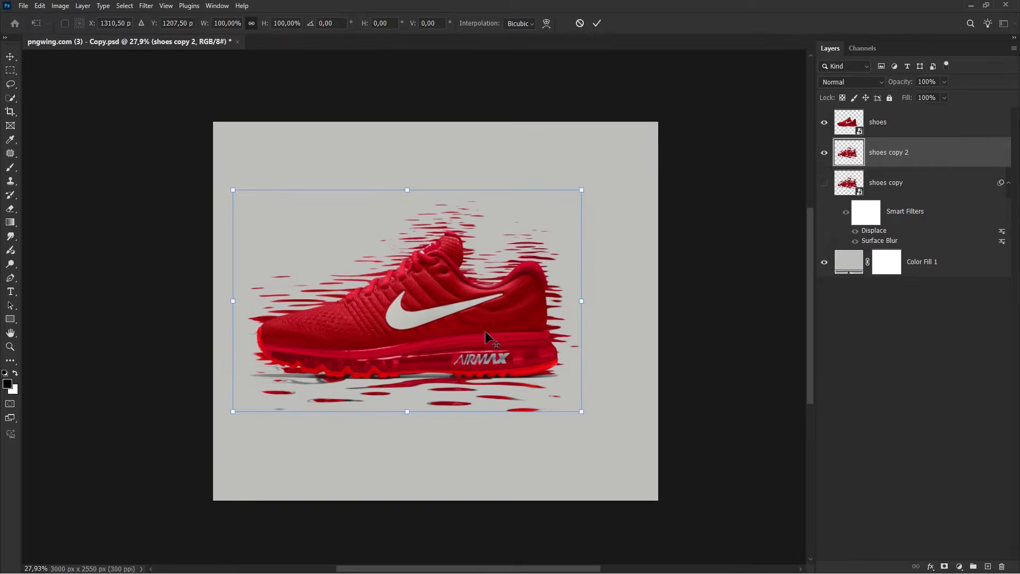
{"action": "left_click_drag", "start_coordinate": [468, 320], "coordinate": [365, 334]}
{"action": "left_click_drag", "start_coordinate": [448, 326], "coordinate": [685, 321]}
{"action": "left_click_drag", "start_coordinate": [449, 248], "coordinate": [448, 291]}
{"action": "key", "text": "Return"}
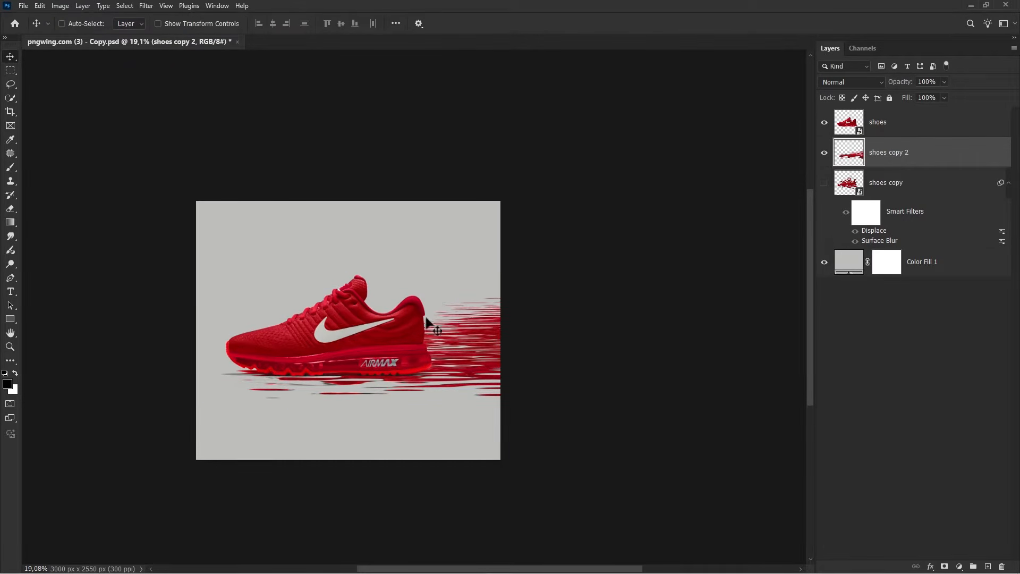
{"action": "scroll", "coordinate": [330, 364], "scroll_direction": "up", "scroll_amount": 3}
{"action": "left_click_drag", "start_coordinate": [330, 360], "coordinate": [401, 360]}
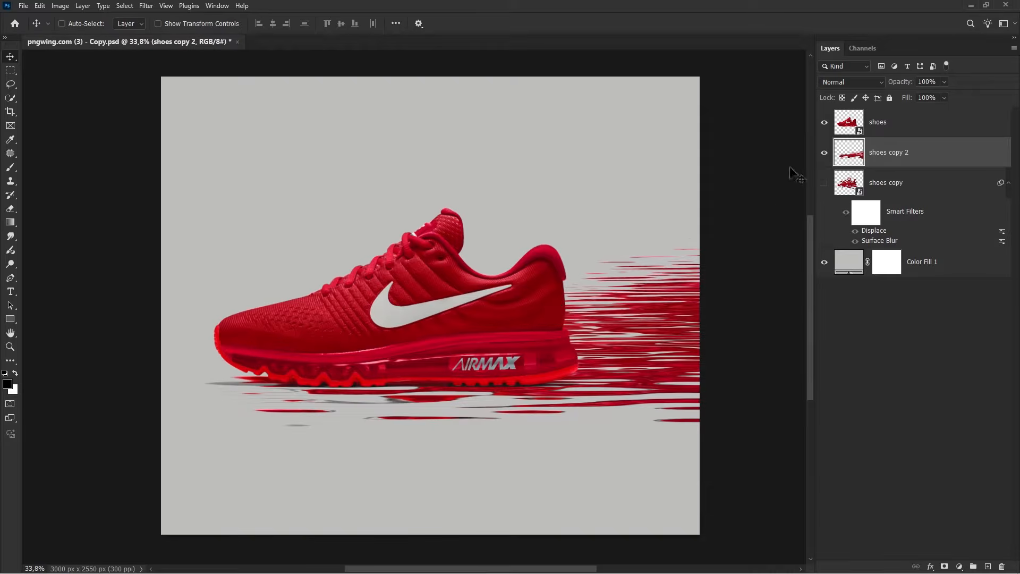
Show the shoes copy layer, duplicate it as shoes copy 3, and hide the original shoes copy
{"action": "left_click", "coordinate": [824, 153]}
{"action": "left_click", "coordinate": [824, 153]}
{"action": "left_click", "coordinate": [824, 185]}
{"action": "left_click", "coordinate": [922, 188]}
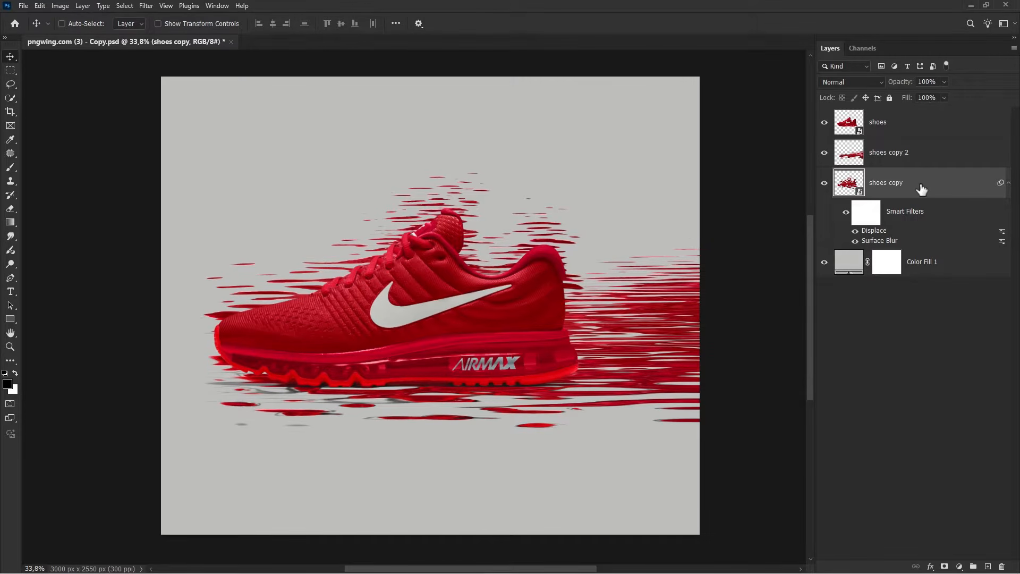
{"action": "key", "text": "ctrl+j"}
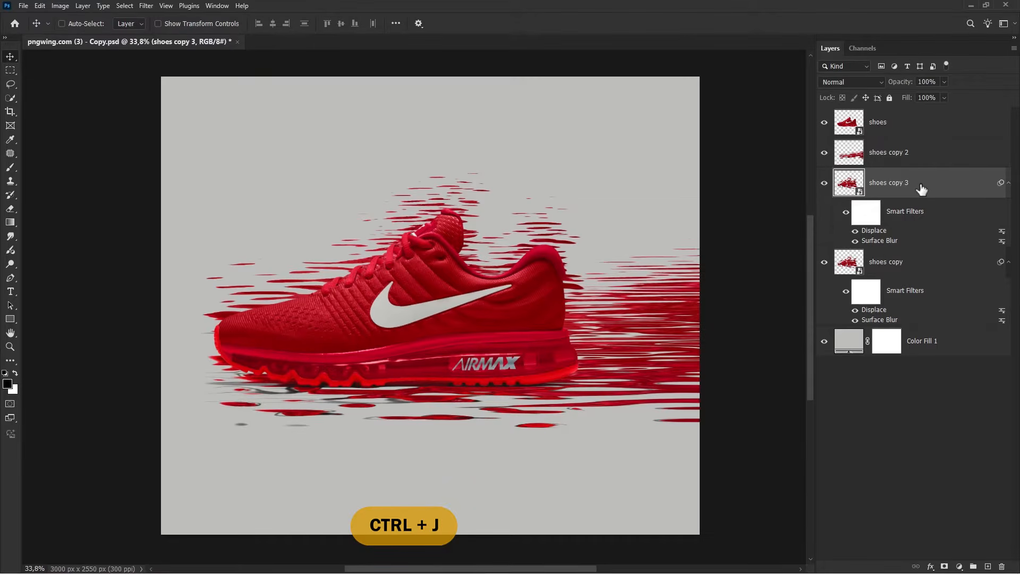
{"action": "left_click", "coordinate": [824, 261]}
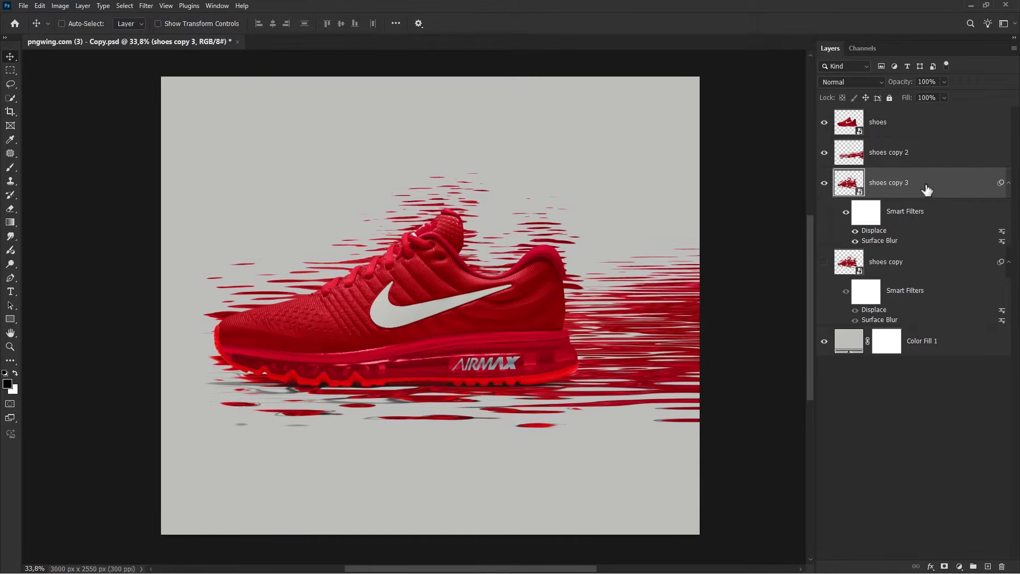
Rasterize shoes copy 3 and move it to the top of the layer stack
{"action": "right_click", "coordinate": [927, 187]}
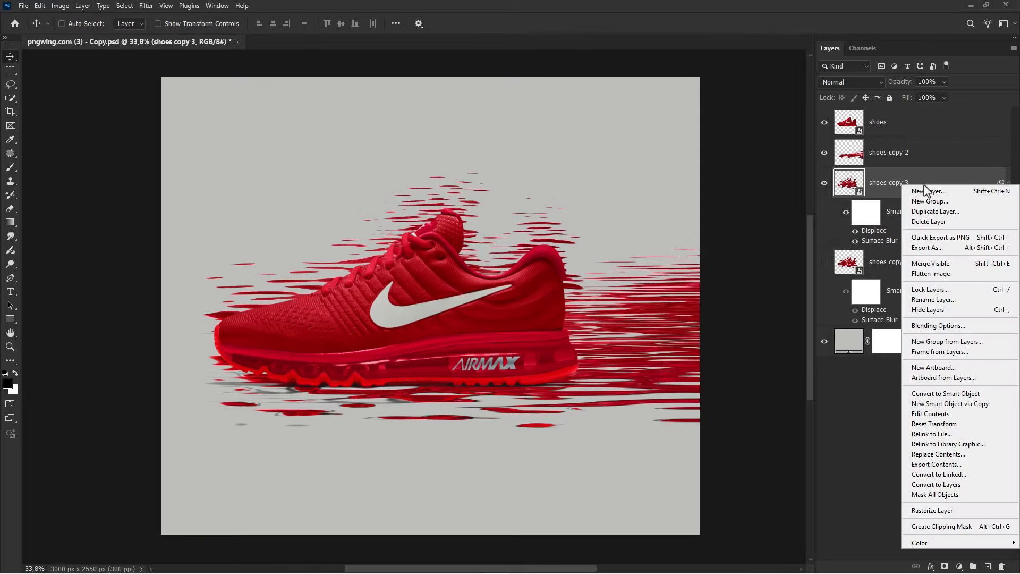
{"action": "left_click", "coordinate": [944, 511]}
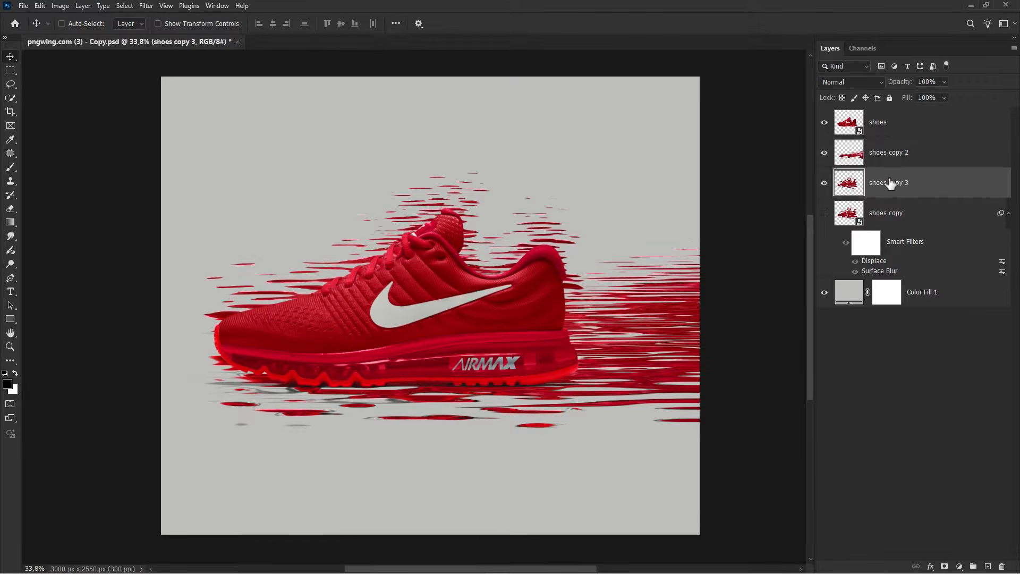
{"action": "left_click_drag", "start_coordinate": [890, 184], "coordinate": [881, 116]}
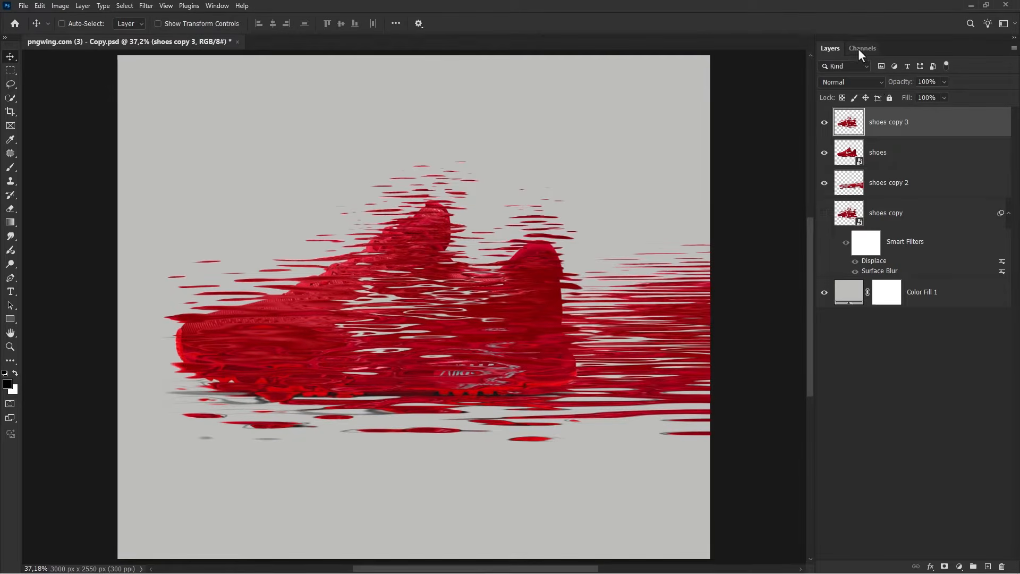
Compare the Red, Green and Blue channels, then duplicate the Green channel
{"action": "left_click", "coordinate": [862, 49]}
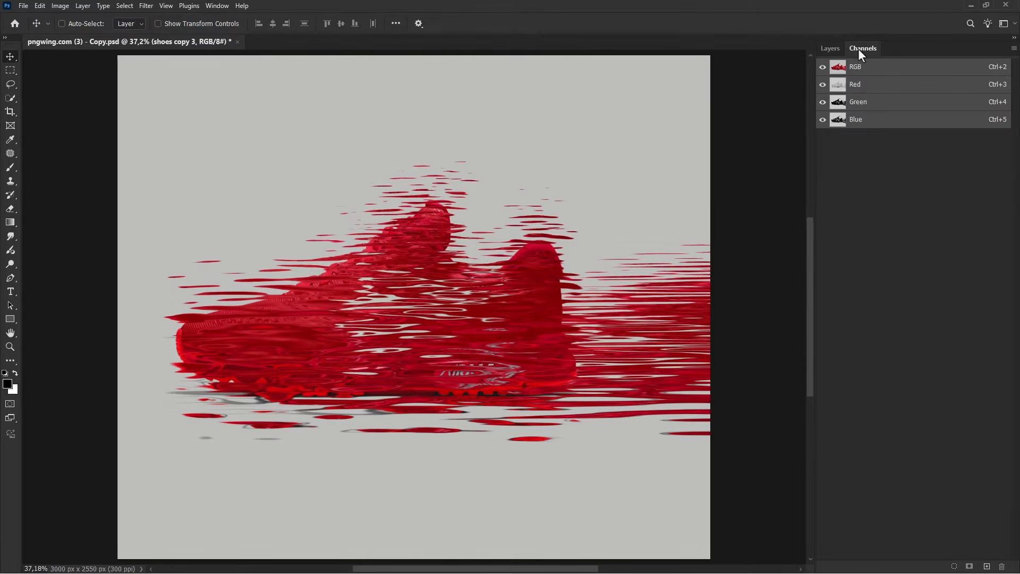
{"action": "left_click", "coordinate": [871, 121]}
{"action": "left_click", "coordinate": [879, 104]}
{"action": "left_click", "coordinate": [878, 87]}
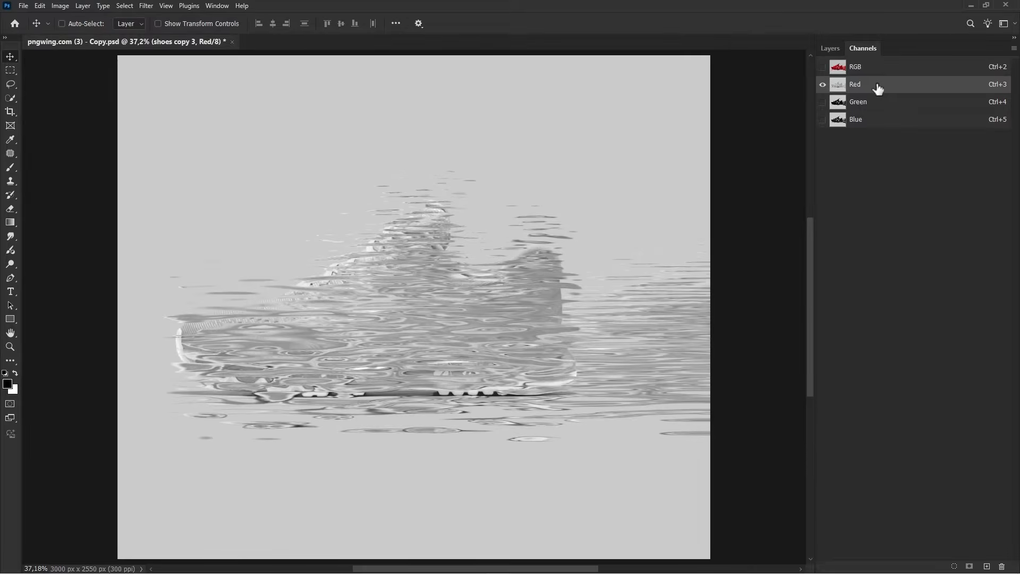
{"action": "left_click", "coordinate": [880, 104]}
{"action": "right_click", "coordinate": [879, 105]}
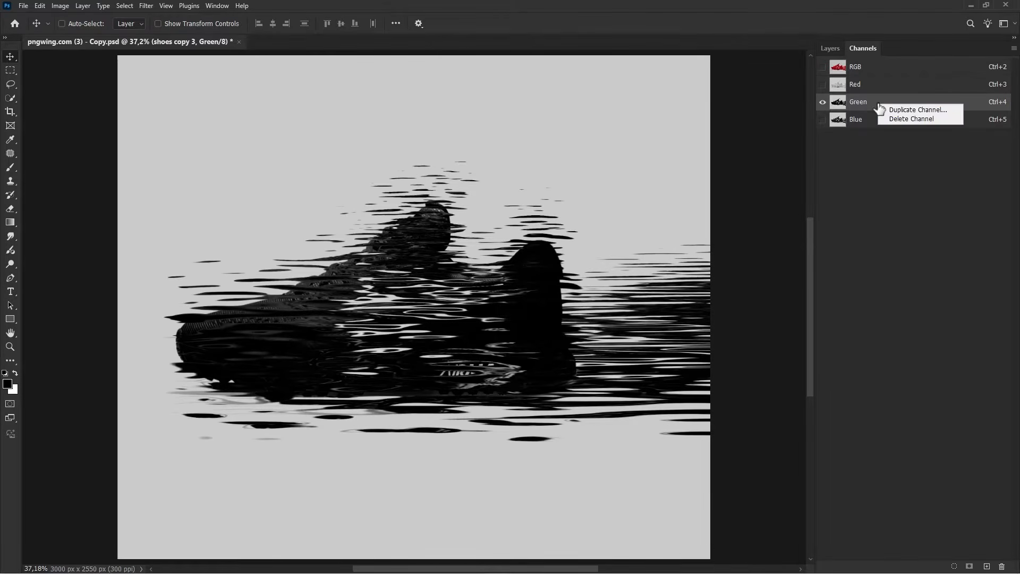
{"action": "left_click", "coordinate": [892, 111]}
{"action": "left_click", "coordinate": [602, 158]}
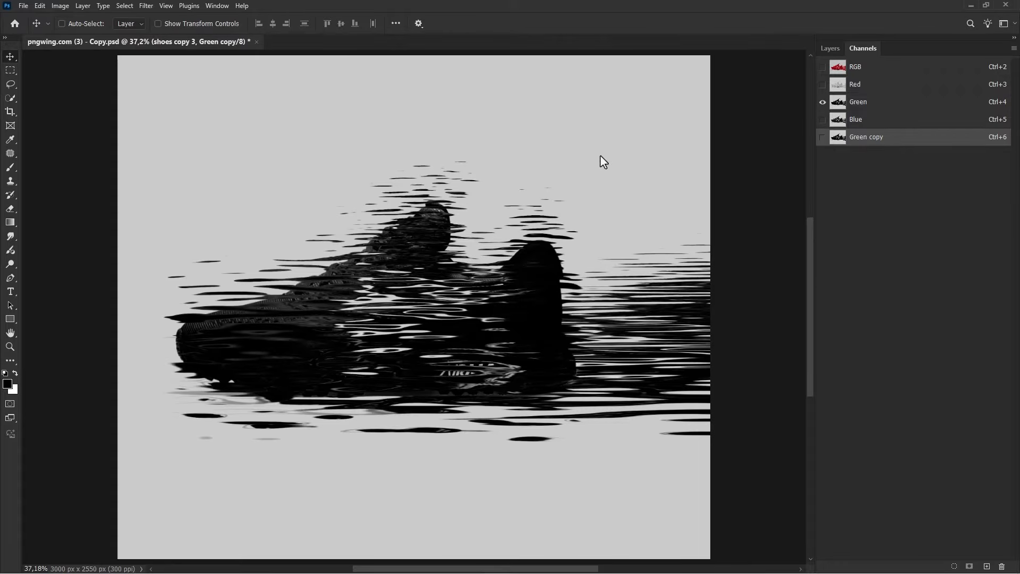
Apply Levels to the Green copy channel with input levels 70, 1,00 and 215
{"action": "left_click", "coordinate": [822, 137]}
{"action": "left_click", "coordinate": [823, 102]}
{"action": "key", "text": "ctrl+l"}
{"action": "left_click_drag", "start_coordinate": [591, 285], "coordinate": [624, 285]}
{"action": "left_click_drag", "start_coordinate": [722, 284], "coordinate": [700, 283]}
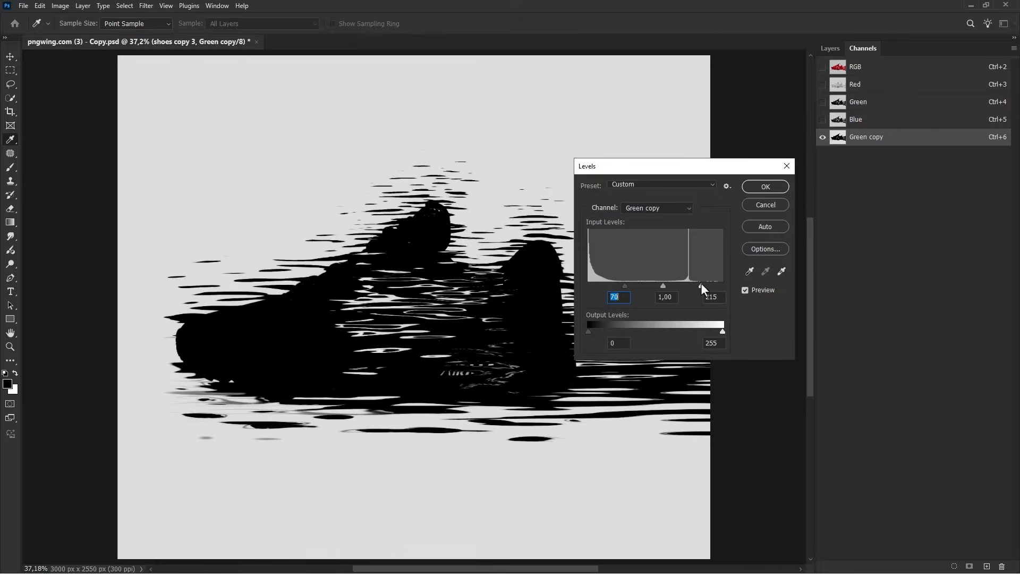
{"action": "left_click", "coordinate": [767, 184]}
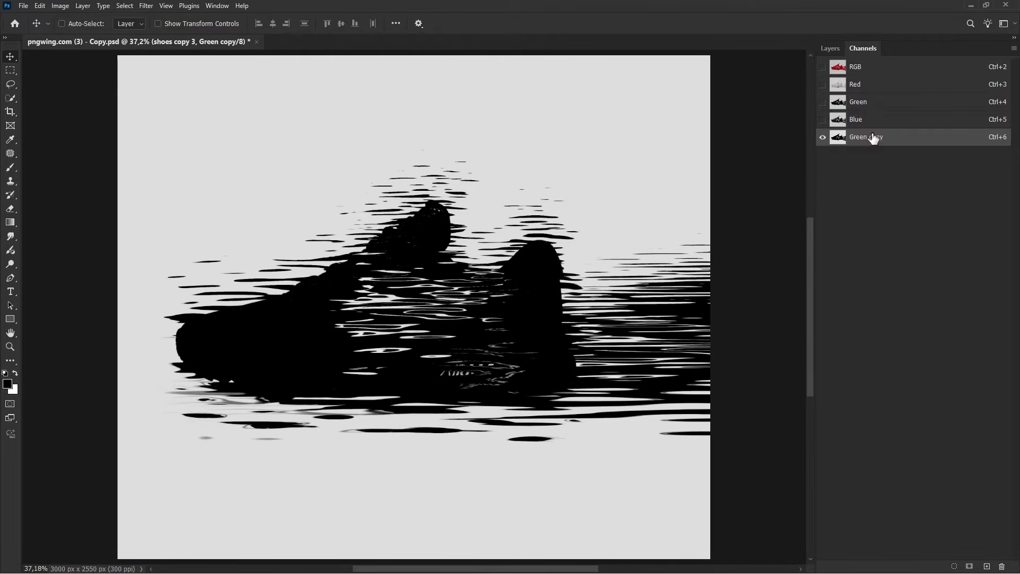
Paint over the Green copy channel with a hard brush about 735 px wide, leaving only streaks across the shoe's middle
{"action": "left_click_drag", "start_coordinate": [12, 168], "coordinate": [30, 165]}
{"action": "right_click", "coordinate": [247, 225]}
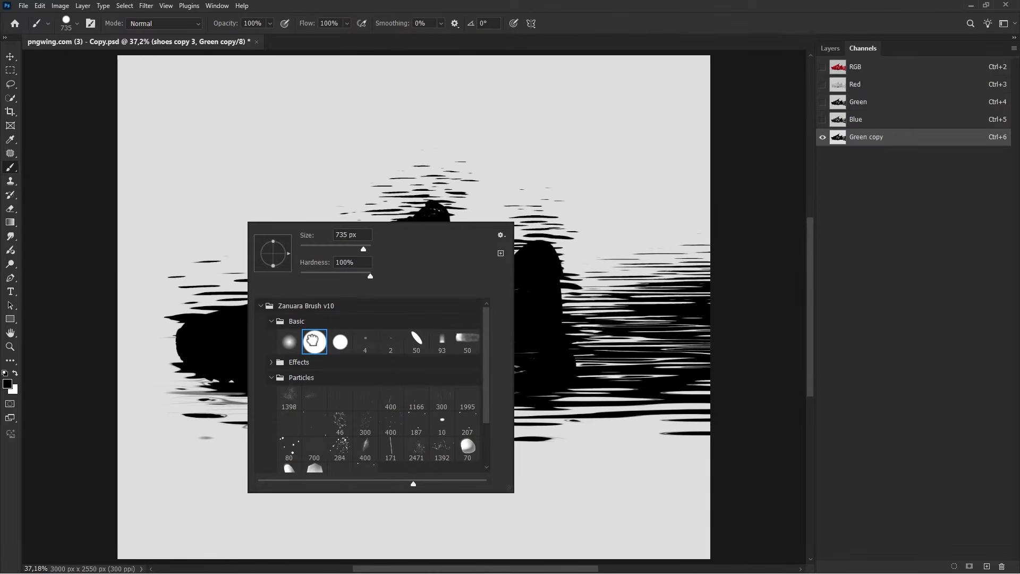
{"action": "key", "text": "Escape"}
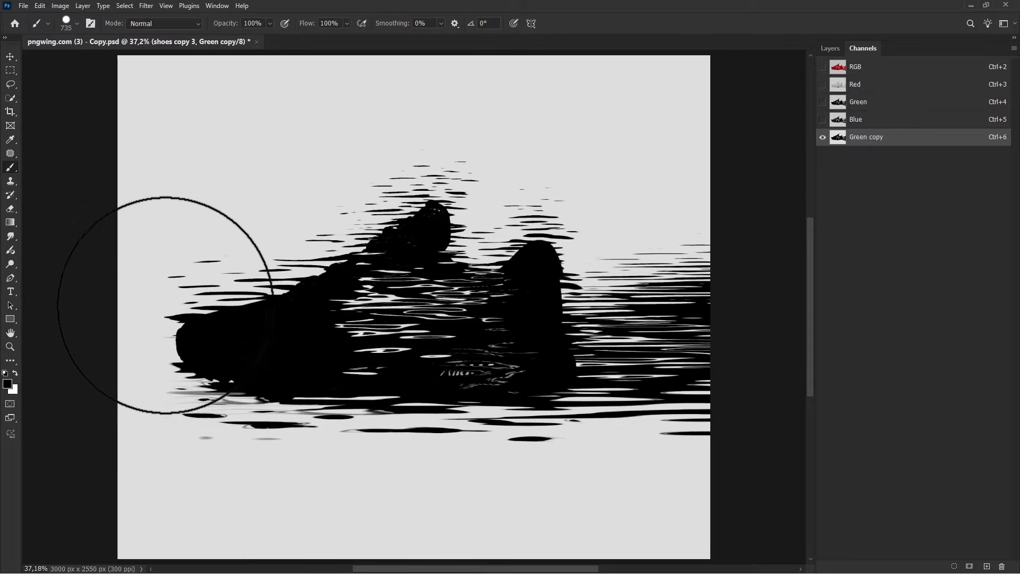
{"action": "left_click", "coordinate": [202, 280]}
{"action": "left_click_drag", "start_coordinate": [203, 280], "coordinate": [299, 206]}
{"action": "scroll", "coordinate": [322, 204], "scroll_direction": "up", "scroll_amount": 3}
{"action": "mouse_move", "coordinate": [390, 213]}
{"action": "left_mouse_down"}
{"action": "mouse_move", "coordinate": [347, 244]}
{"action": "mouse_move", "coordinate": [458, 242]}
{"action": "mouse_move", "coordinate": [359, 231]}
{"action": "mouse_move", "coordinate": [492, 266]}
{"action": "mouse_move", "coordinate": [508, 358]}
{"action": "mouse_move", "coordinate": [435, 367]}
{"action": "mouse_move", "coordinate": [399, 414]}
{"action": "mouse_move", "coordinate": [408, 399]}
{"action": "left_mouse_up"}
{"action": "scroll", "coordinate": [442, 369], "scroll_direction": "down", "scroll_amount": 3}
{"action": "mouse_move", "coordinate": [447, 369]}
{"action": "left_mouse_down"}
{"action": "mouse_move", "coordinate": [491, 375]}
{"action": "mouse_move", "coordinate": [526, 409]}
{"action": "left_mouse_up"}
{"action": "scroll", "coordinate": [491, 376], "scroll_direction": "down", "scroll_amount": 4}
{"action": "mouse_move", "coordinate": [614, 434]}
{"action": "left_mouse_down"}
{"action": "mouse_move", "coordinate": [377, 447]}
{"action": "mouse_move", "coordinate": [202, 438]}
{"action": "mouse_move", "coordinate": [228, 499]}
{"action": "mouse_move", "coordinate": [516, 499]}
{"action": "mouse_move", "coordinate": [627, 454]}
{"action": "mouse_move", "coordinate": [509, 268]}
{"action": "mouse_move", "coordinate": [404, 247]}
{"action": "mouse_move", "coordinate": [231, 378]}
{"action": "mouse_move", "coordinate": [209, 185]}
{"action": "mouse_move", "coordinate": [414, 182]}
{"action": "mouse_move", "coordinate": [584, 289]}
{"action": "left_mouse_up"}
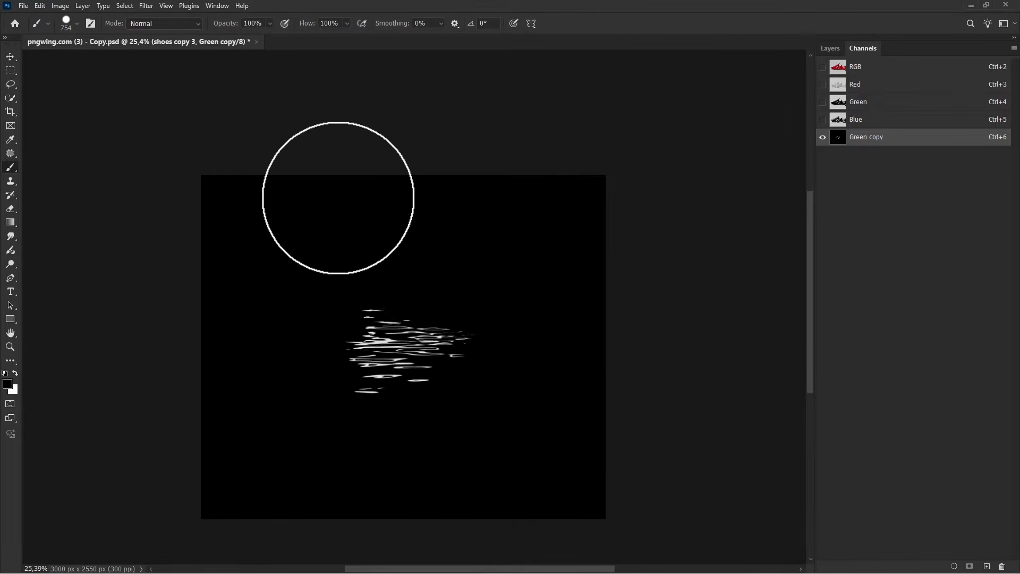
Return to the composite RGB channel and the Layers panel with the Move tool active
{"action": "scroll", "coordinate": [338, 198], "scroll_direction": "up", "scroll_amount": 2}
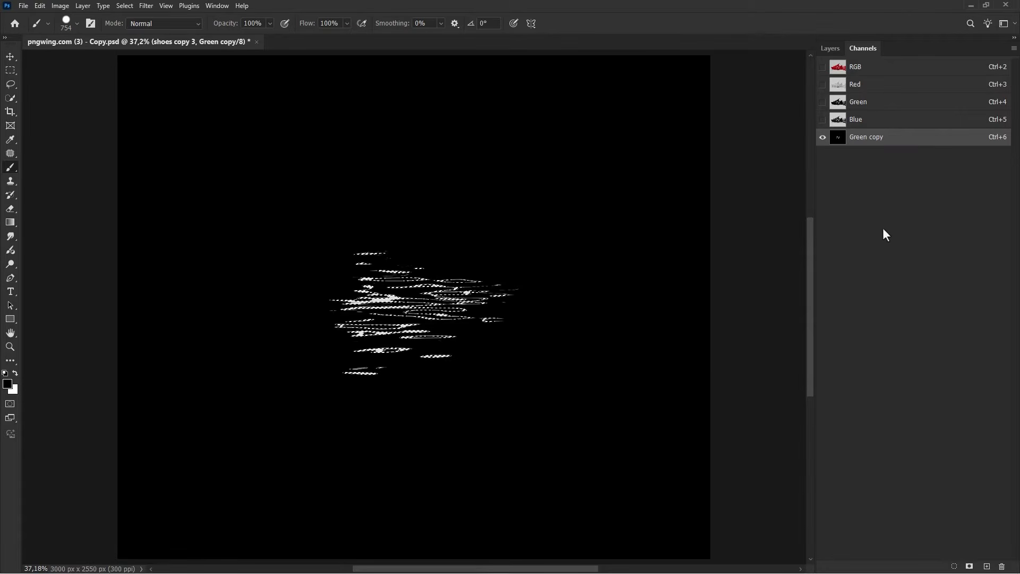
{"action": "left_click", "coordinate": [891, 68]}
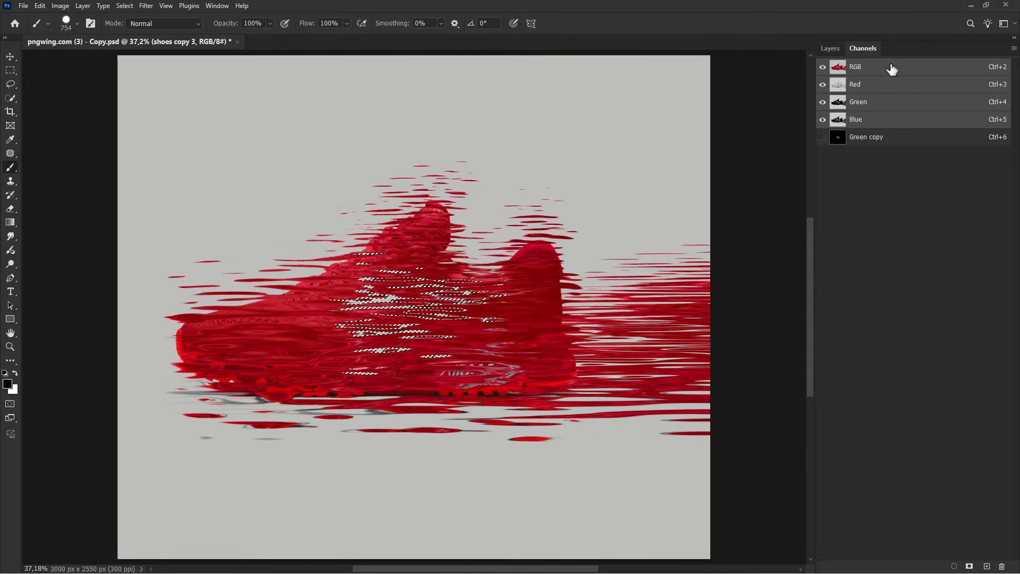
{"action": "key", "text": "v"}
{"action": "left_click", "coordinate": [830, 48]}
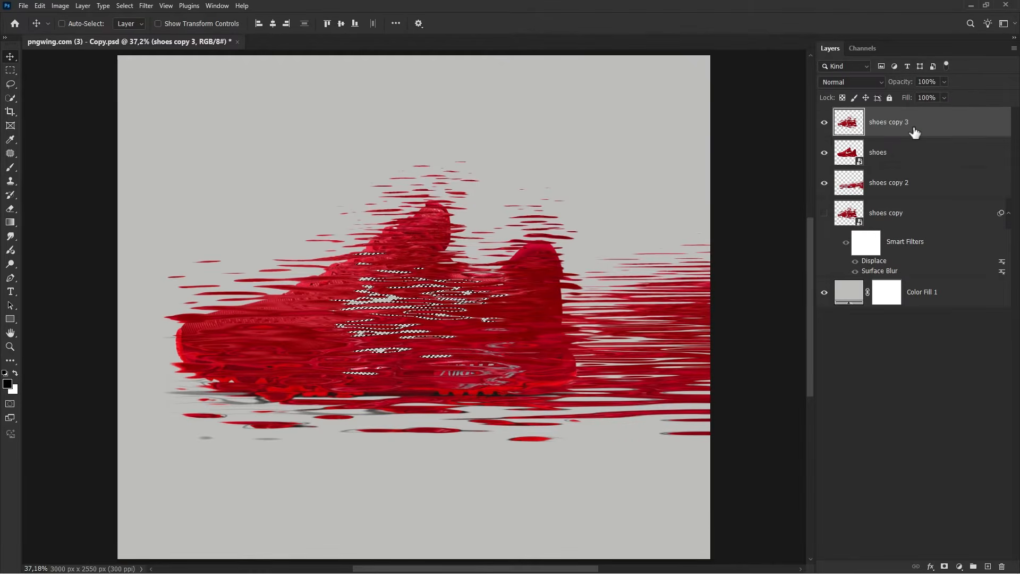
Add a layer mask from the channel selection to shoes copy 3 and apply the mask
{"action": "left_click", "coordinate": [944, 566]}
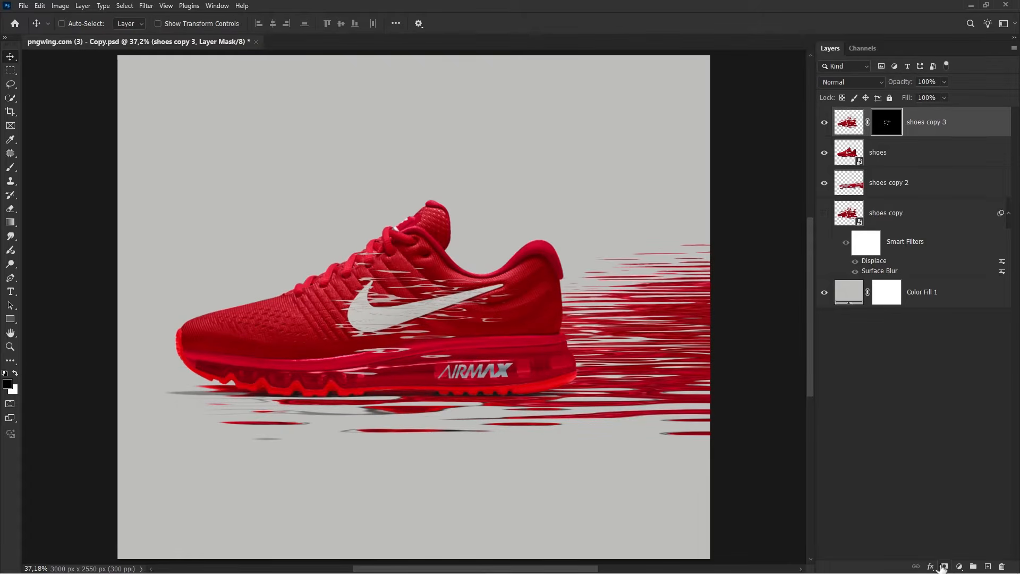
{"action": "right_click", "coordinate": [886, 131]}
{"action": "left_click", "coordinate": [897, 144]}
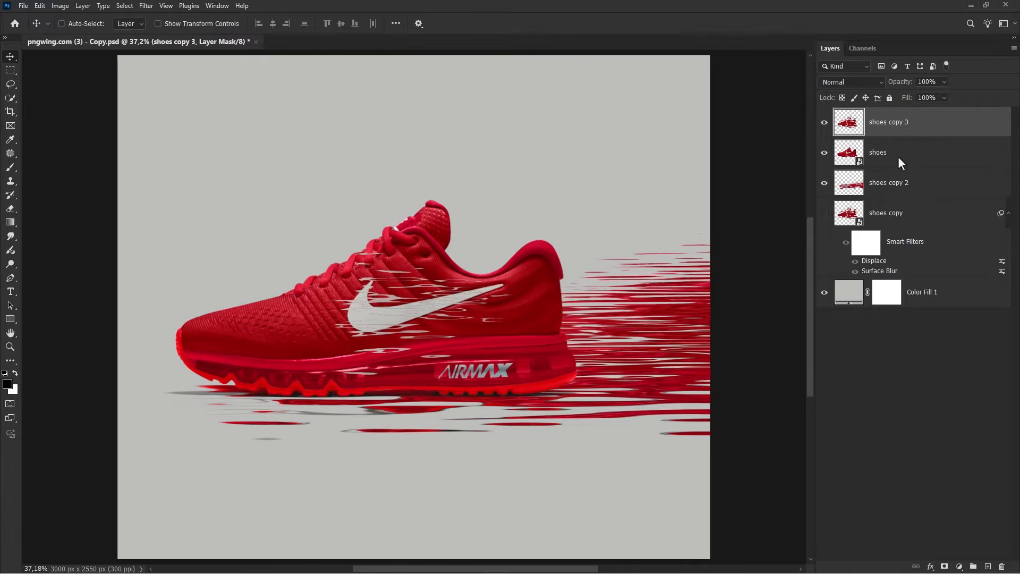
Free-transform shoes copy 3 to stretch the streaks to about 279% width and 79% height
{"action": "key", "text": "ctrl+t"}
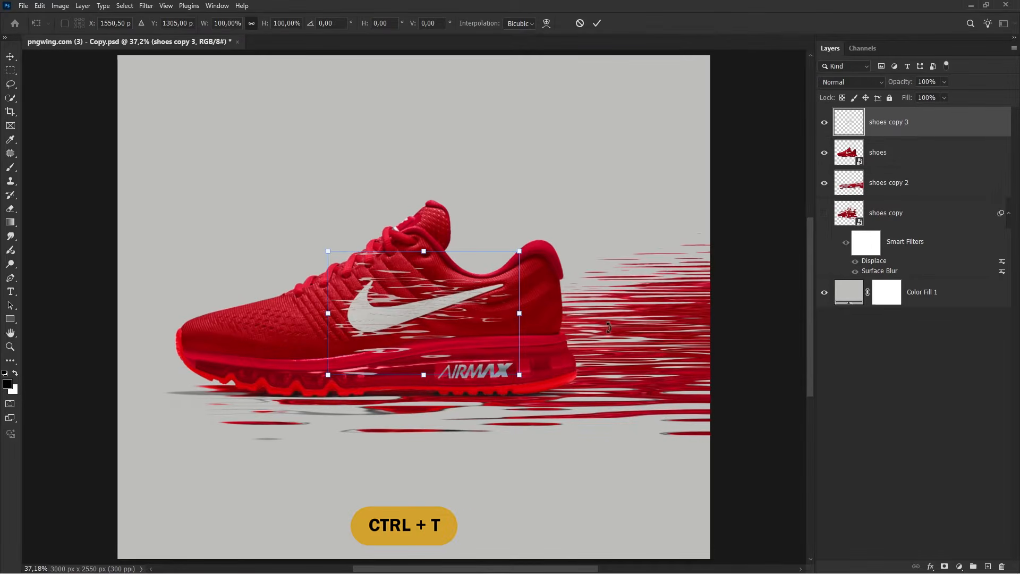
{"action": "left_click_drag", "start_coordinate": [518, 314], "coordinate": [742, 315]}
{"action": "left_click_drag", "start_coordinate": [521, 338], "coordinate": [433, 335]}
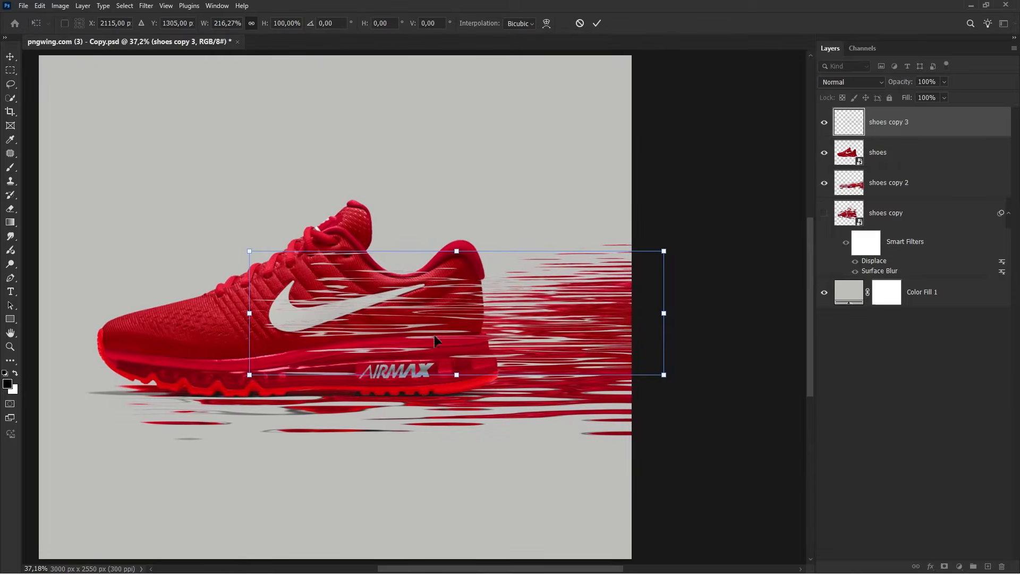
{"action": "left_click_drag", "start_coordinate": [665, 313], "coordinate": [786, 306]}
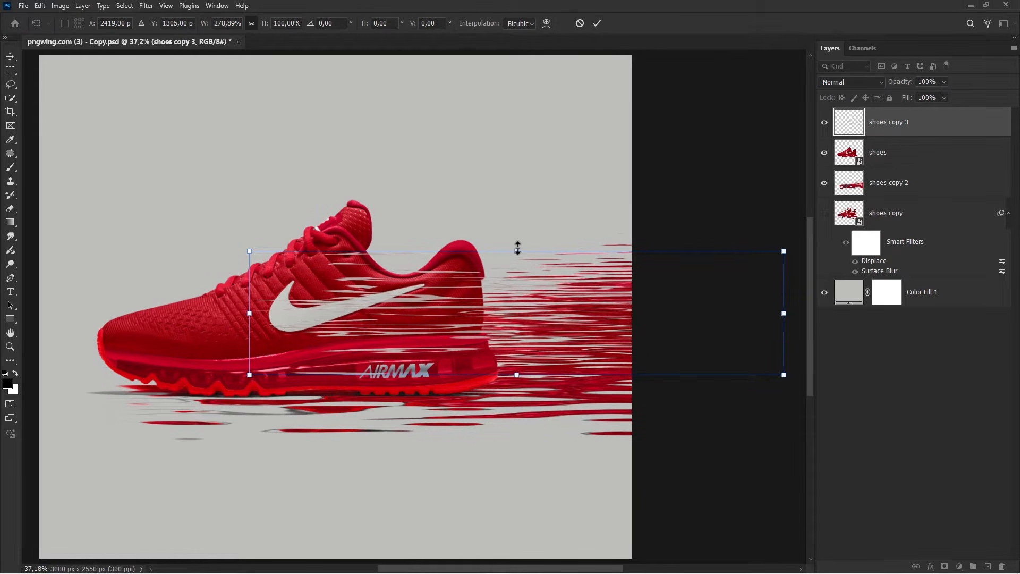
{"action": "left_click_drag", "start_coordinate": [518, 248], "coordinate": [522, 271]}
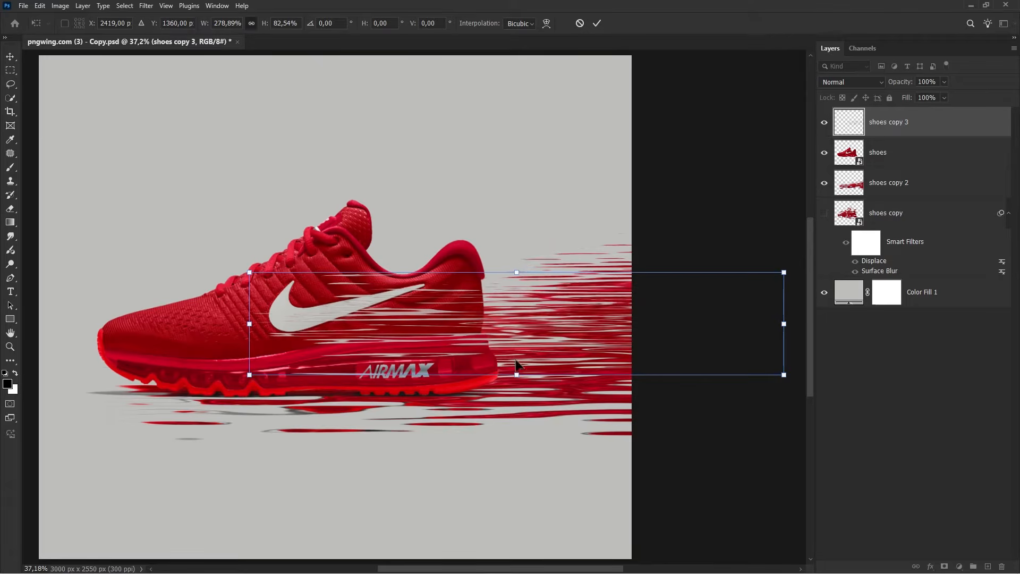
{"action": "mouse_move", "coordinate": [518, 375]}
{"action": "left_mouse_down"}
{"action": "mouse_move", "coordinate": [522, 355]}
{"action": "mouse_move", "coordinate": [519, 366]}
{"action": "left_mouse_up"}
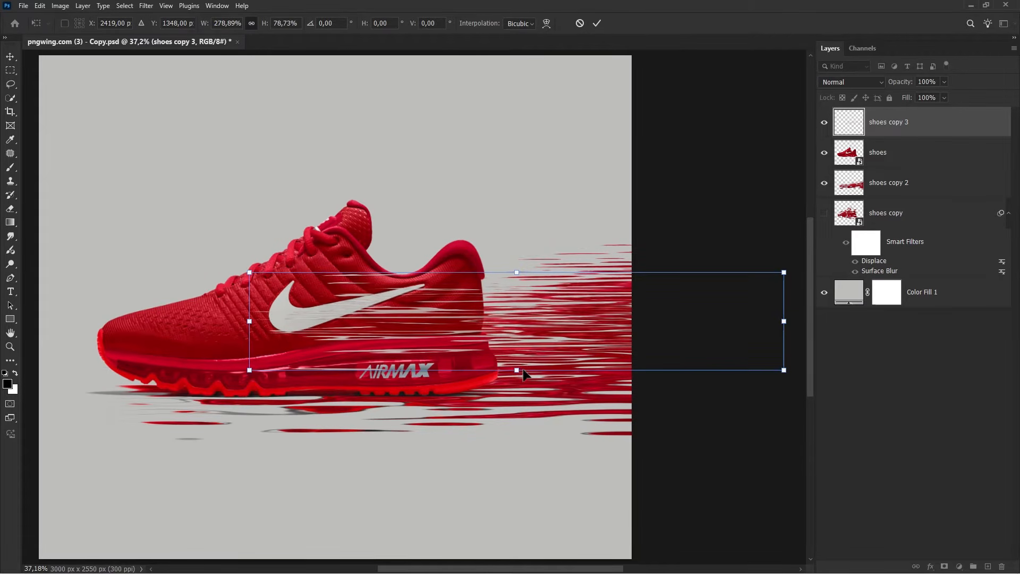
{"action": "key", "text": "Return"}
{"action": "scroll", "coordinate": [523, 370], "scroll_direction": "left", "scroll_amount": 3}
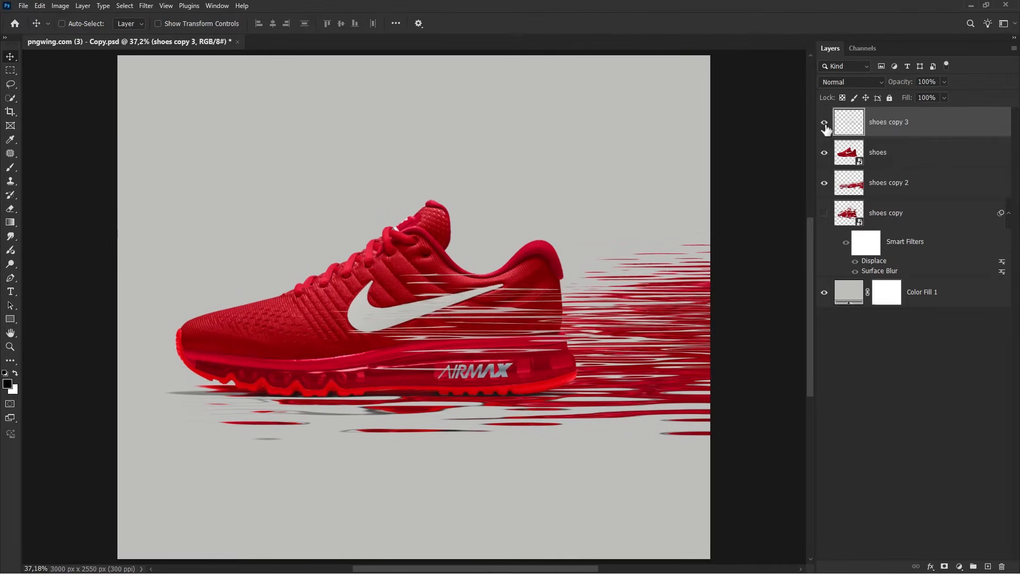
Add a radial, reversed Gradient Fill layer above Color Fill 1
{"action": "left_click", "coordinate": [944, 299]}
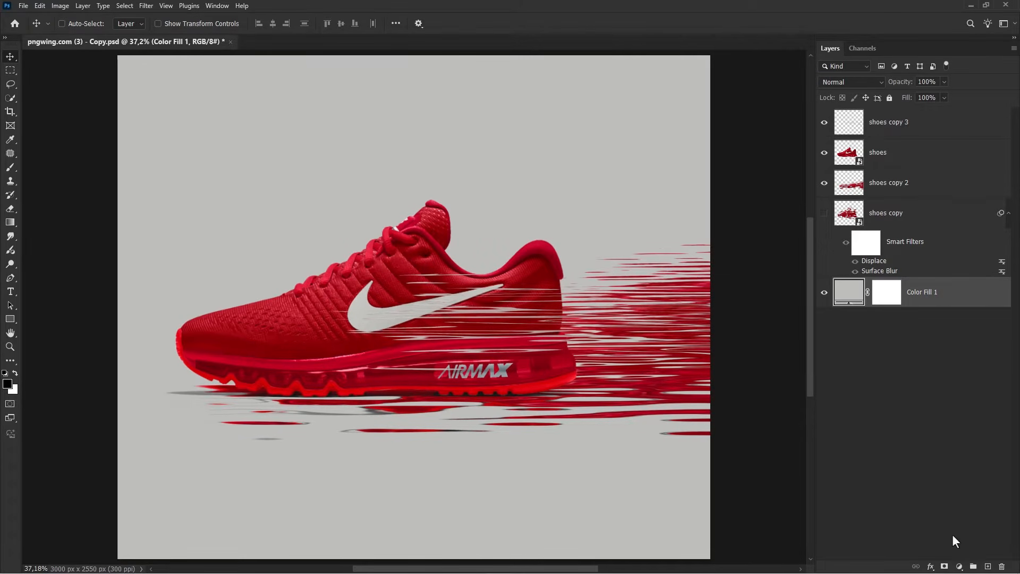
{"action": "left_click", "coordinate": [958, 566]}
{"action": "left_click", "coordinate": [949, 384]}
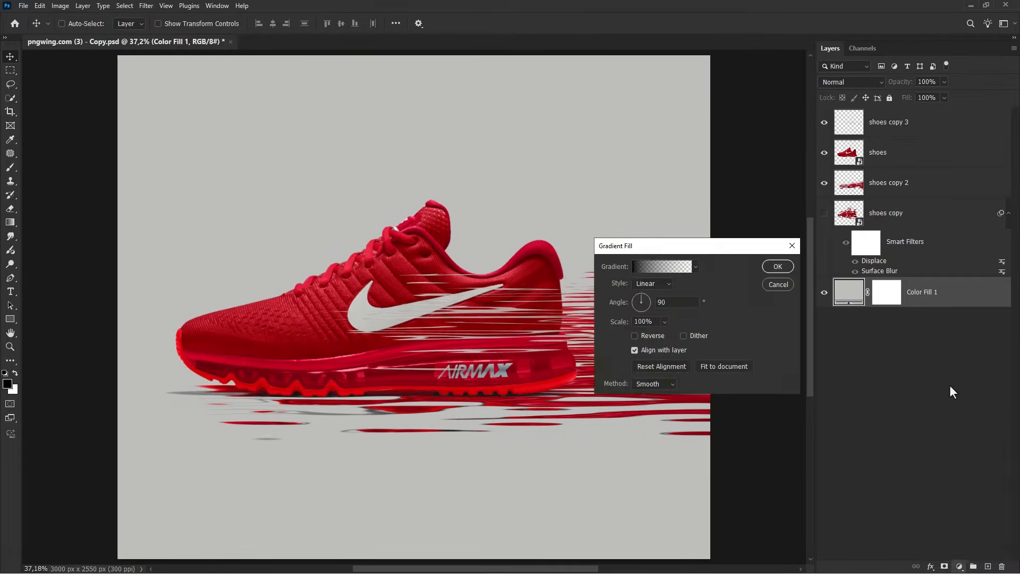
{"action": "left_click", "coordinate": [652, 283]}
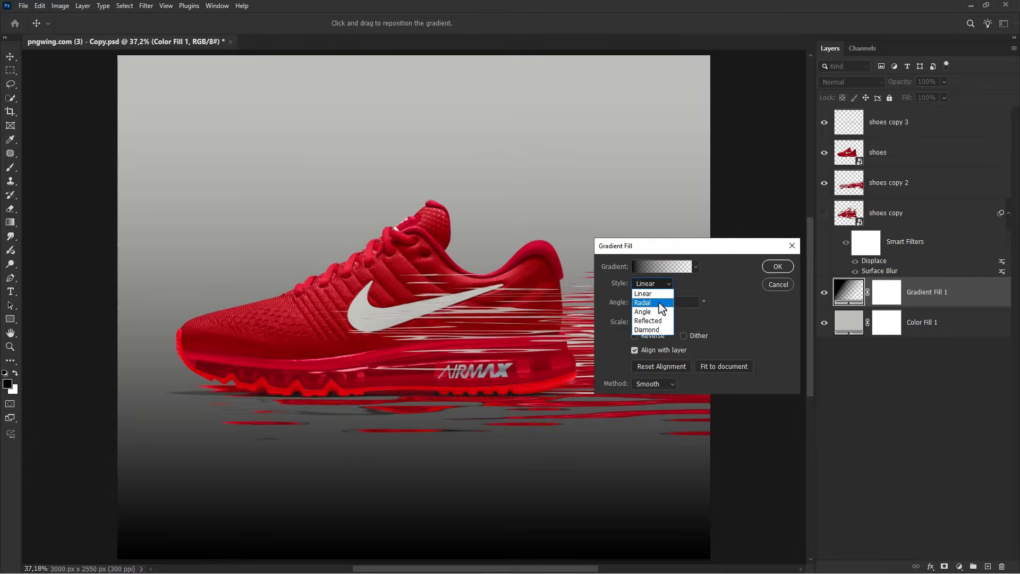
{"action": "left_click", "coordinate": [649, 299]}
{"action": "left_click", "coordinate": [635, 336]}
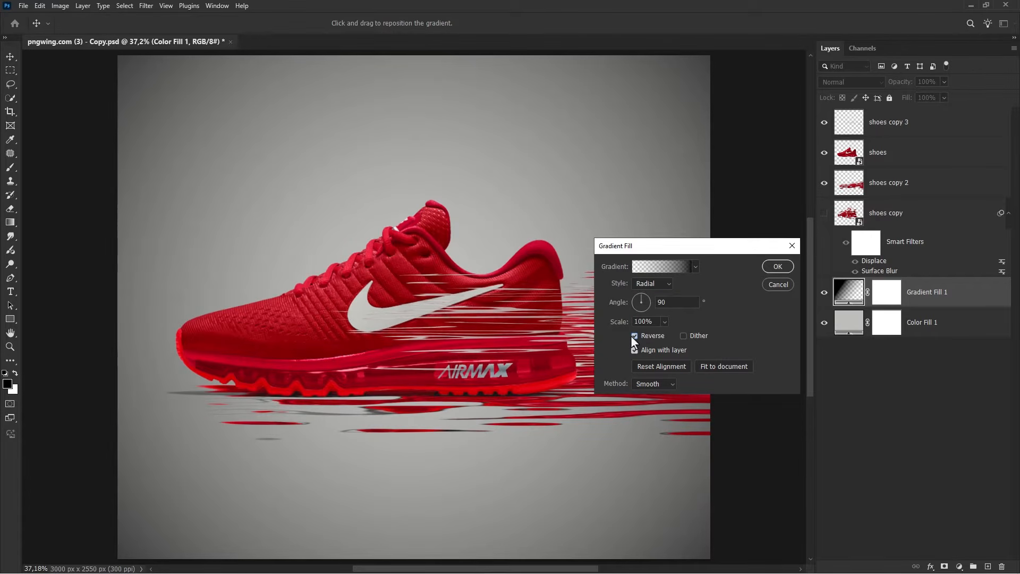
{"action": "left_click_drag", "start_coordinate": [624, 324], "coordinate": [643, 330]}
{"action": "left_click", "coordinate": [766, 267]}
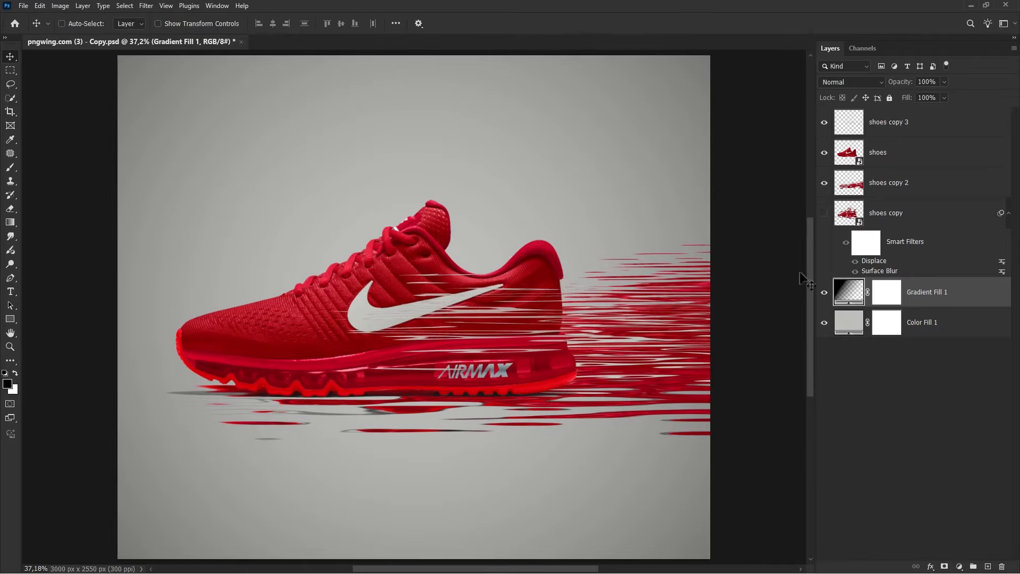
Add a second radial Gradient Fill layer at 93% scale, shifting its centre upward
{"action": "left_click", "coordinate": [824, 292]}
{"action": "left_click", "coordinate": [824, 293]}
{"action": "left_click", "coordinate": [960, 566]}
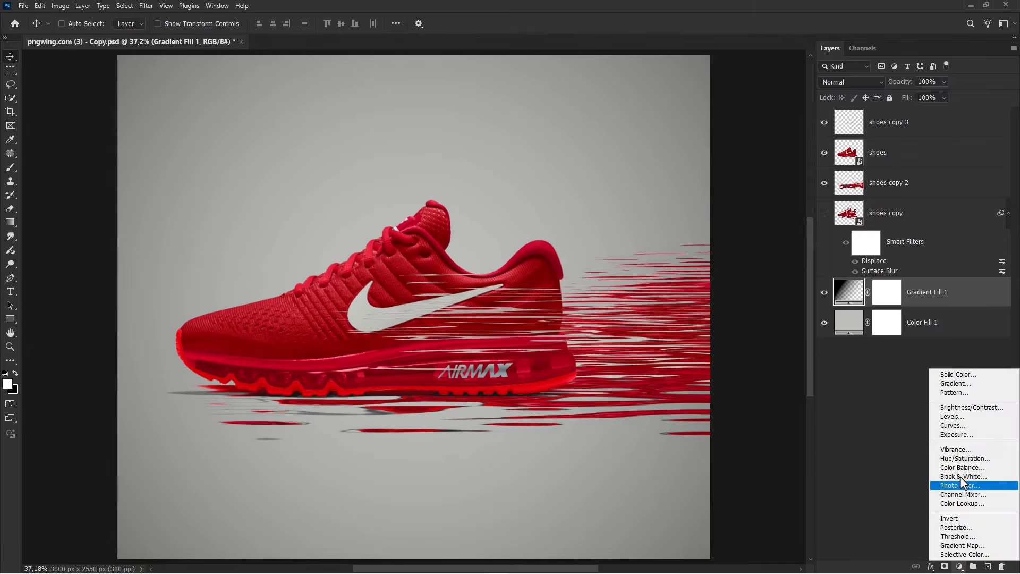
{"action": "left_click", "coordinate": [959, 386]}
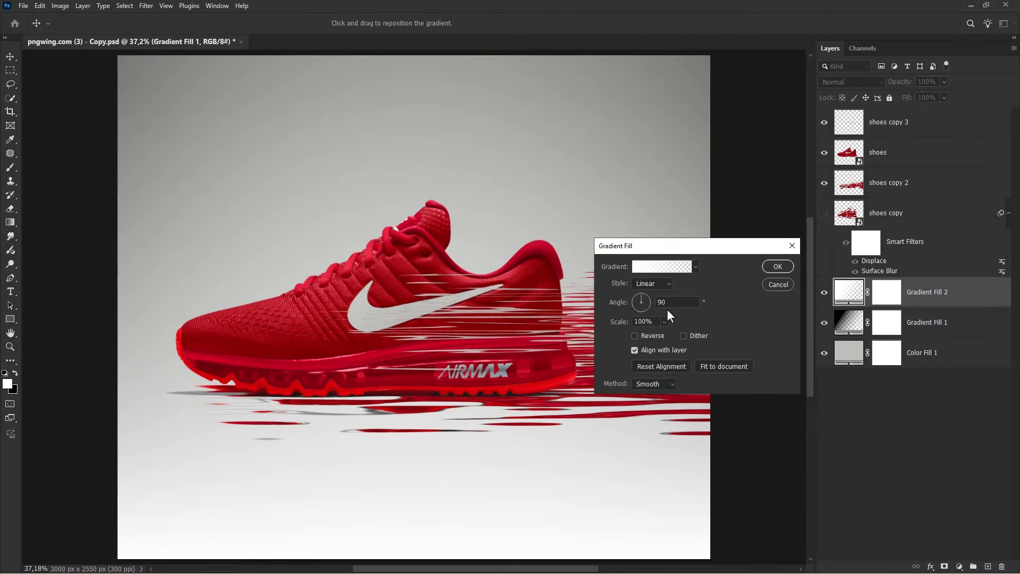
{"action": "left_click", "coordinate": [653, 283]}
{"action": "left_click", "coordinate": [645, 303]}
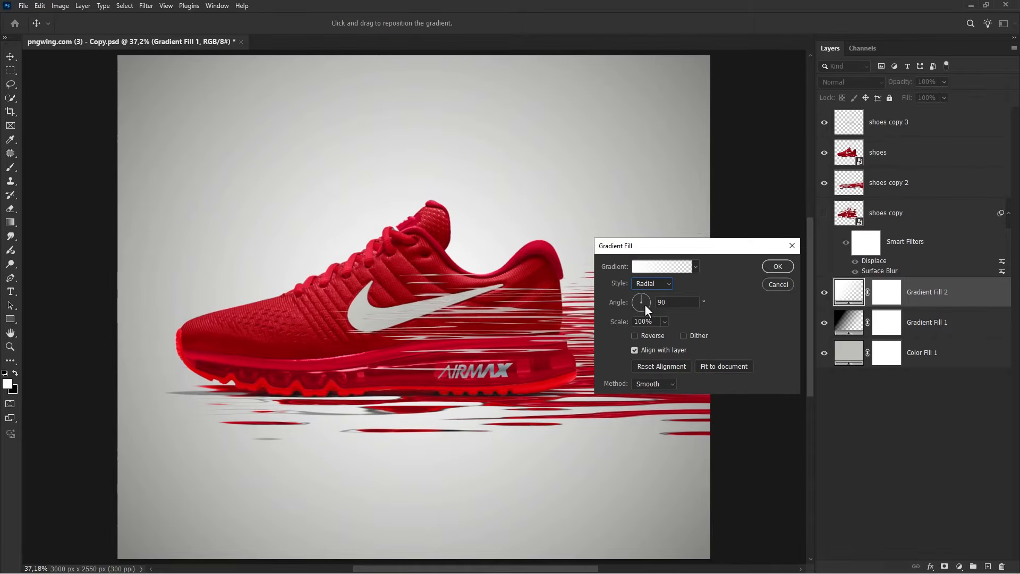
{"action": "left_click_drag", "start_coordinate": [622, 321], "coordinate": [617, 323]}
{"action": "left_click_drag", "start_coordinate": [460, 277], "coordinate": [460, 196]}
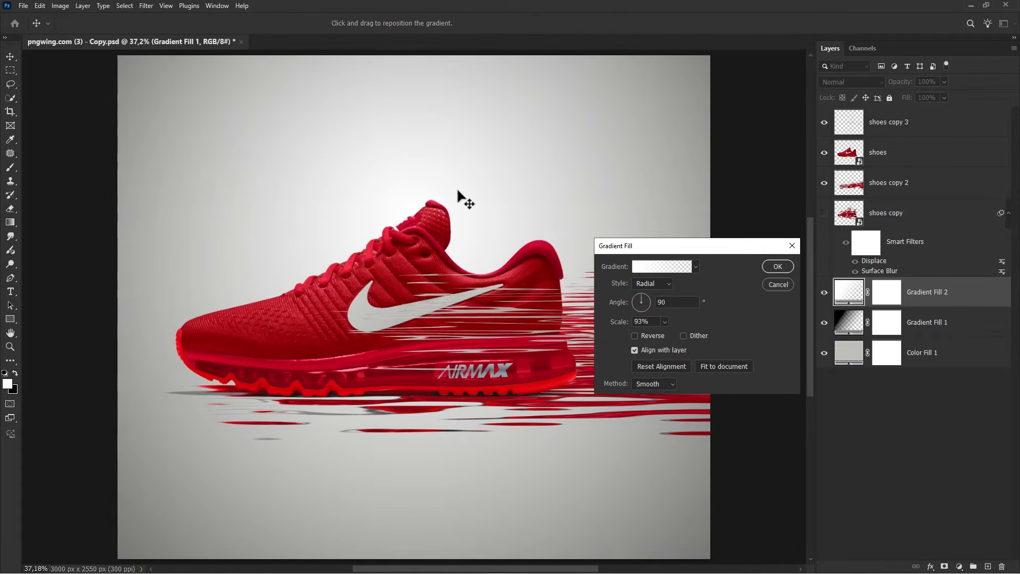
{"action": "left_click", "coordinate": [788, 265]}
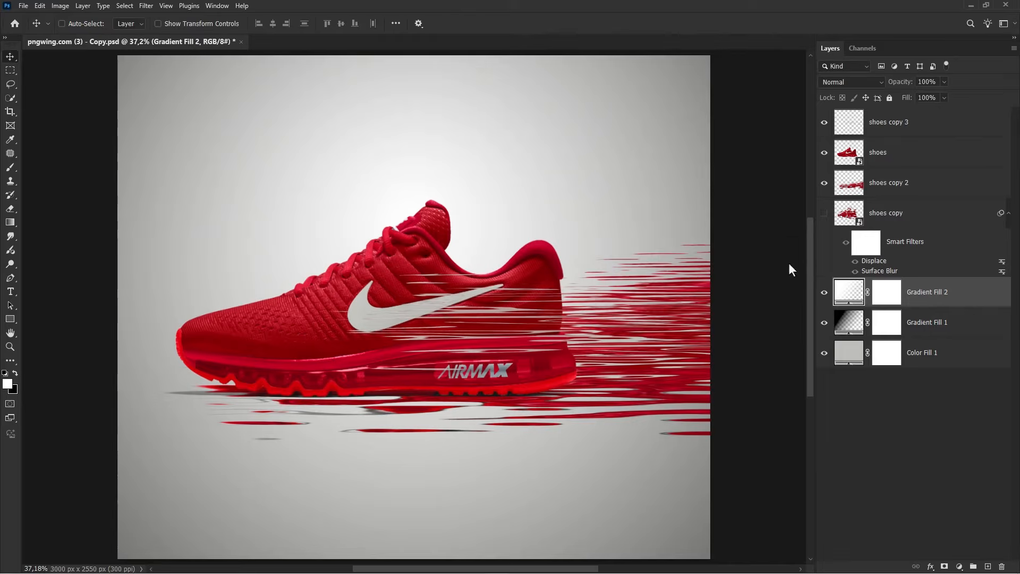
Set Gradient Fill 2's blend mode to Soft Light
{"action": "left_click", "coordinate": [848, 82]}
{"action": "left_click", "coordinate": [836, 236]}
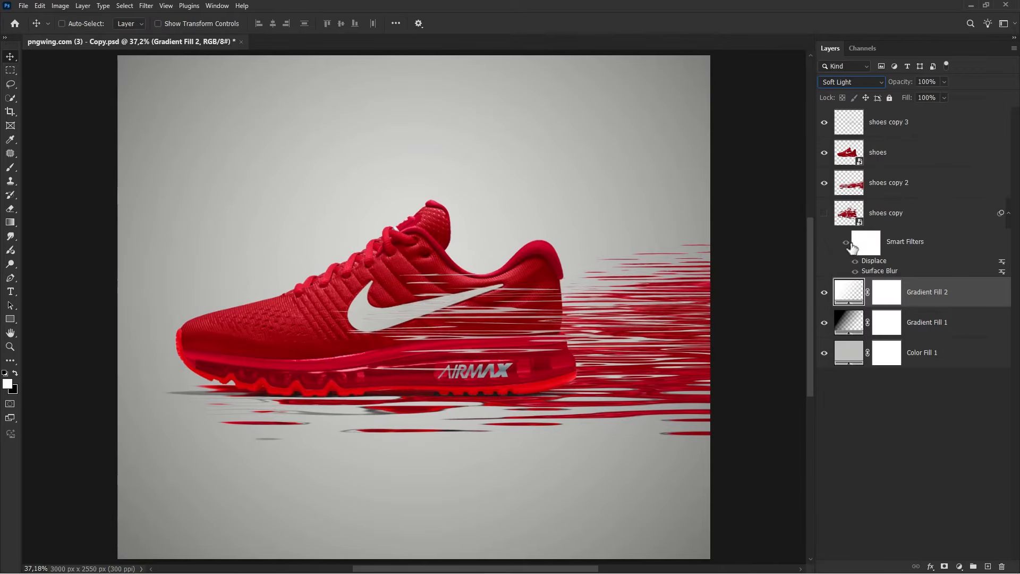
{"action": "left_click", "coordinate": [824, 292]}
{"action": "left_click", "coordinate": [824, 293]}
{"action": "double_click", "coordinate": [846, 294]}
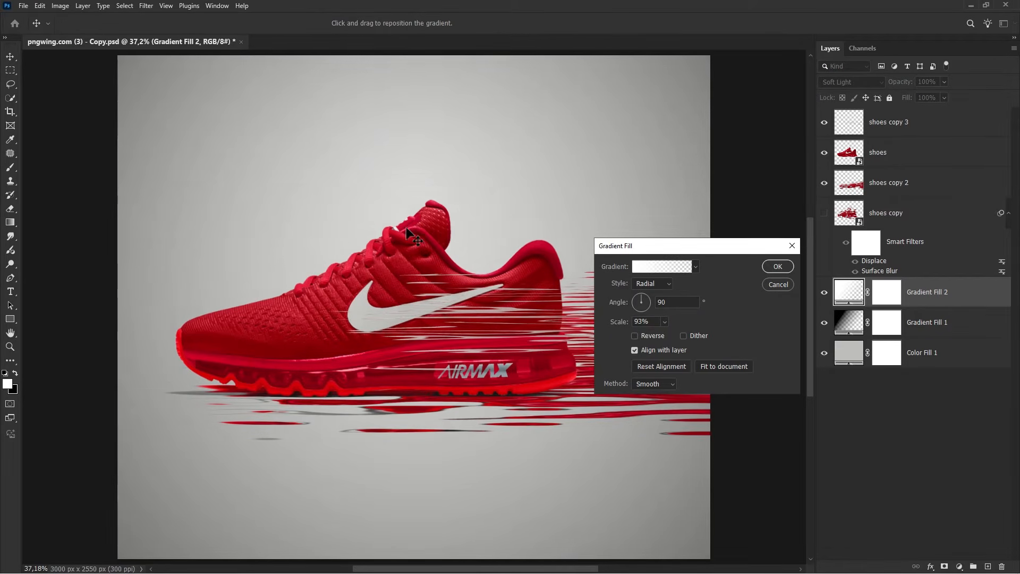
{"action": "left_click", "coordinate": [778, 267]}
Duplicate Gradient Fill 2 and set the copy's blend mode to Overlay
{"action": "key", "text": "ctrl+j"}
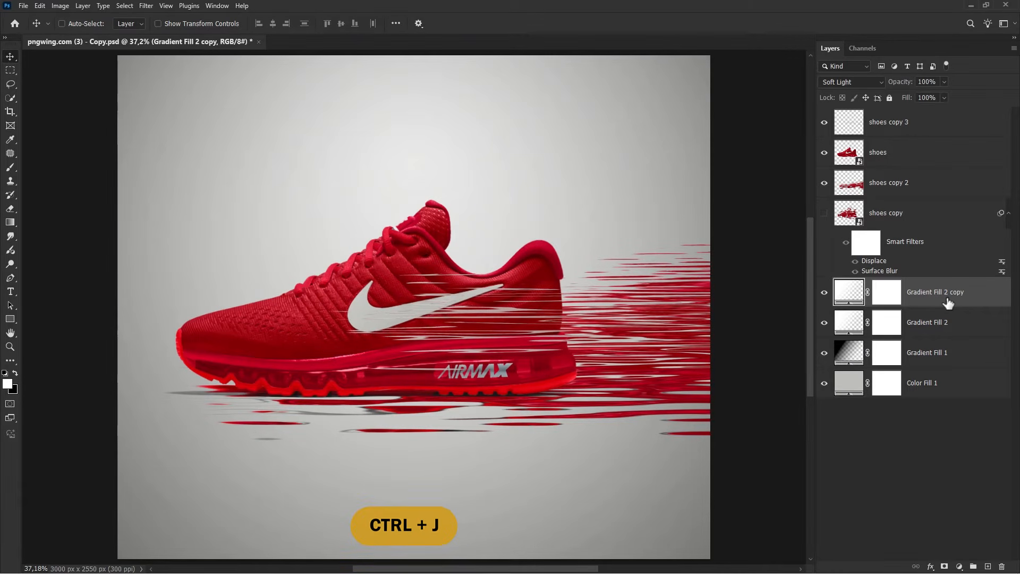
{"action": "left_click", "coordinate": [853, 85]}
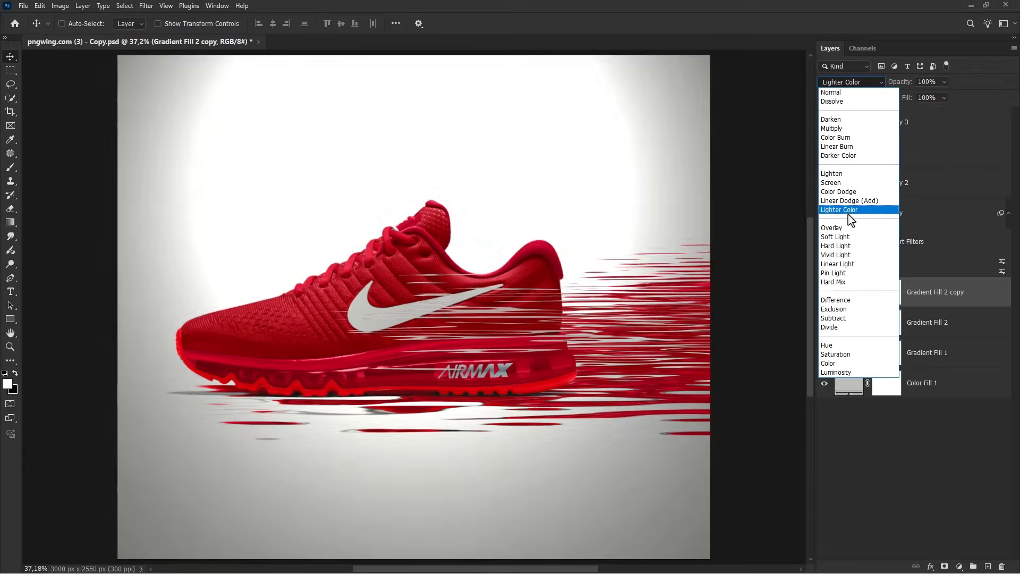
{"action": "left_click", "coordinate": [850, 228]}
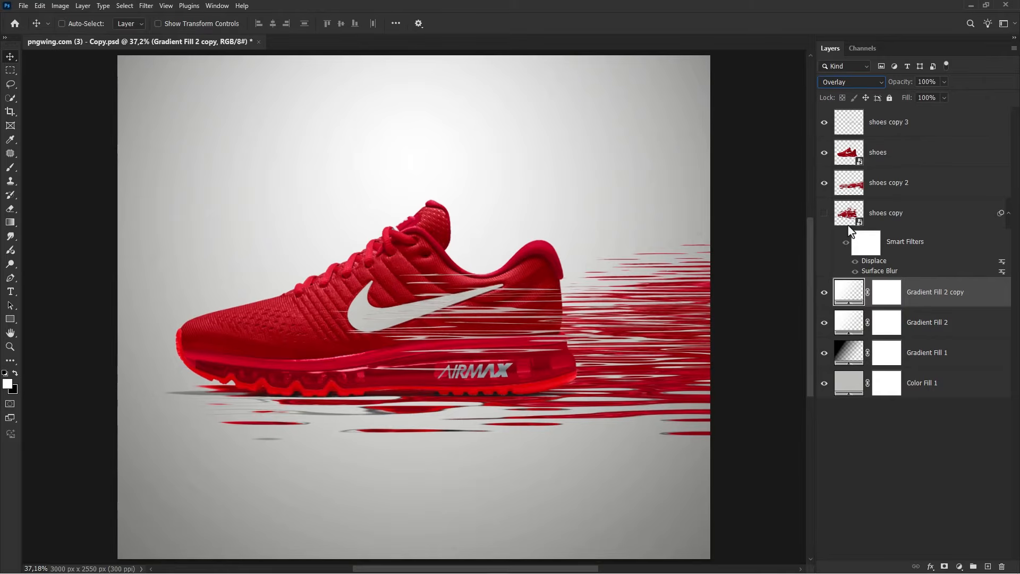
Set the Gradient Fill 2 copy's scale to 106% and move its centre upward
{"action": "double_click", "coordinate": [850, 295]}
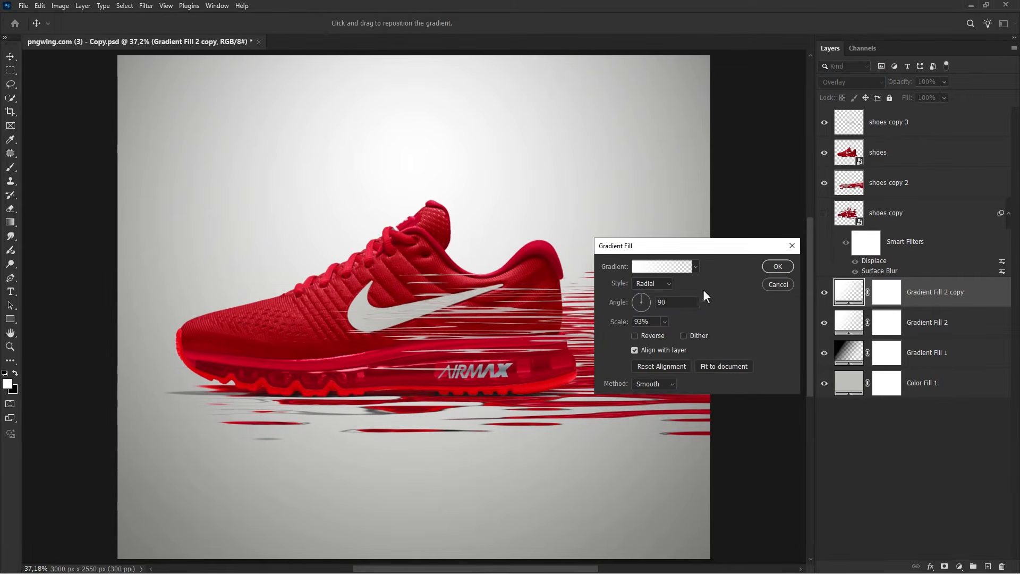
{"action": "left_click_drag", "start_coordinate": [616, 323], "coordinate": [622, 327]}
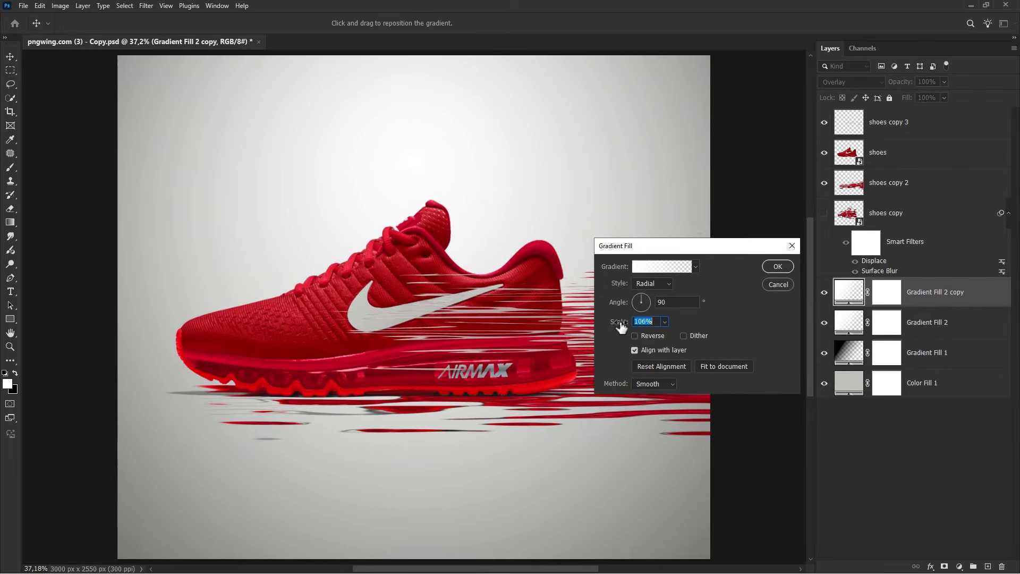
{"action": "left_click_drag", "start_coordinate": [416, 287], "coordinate": [415, 118]}
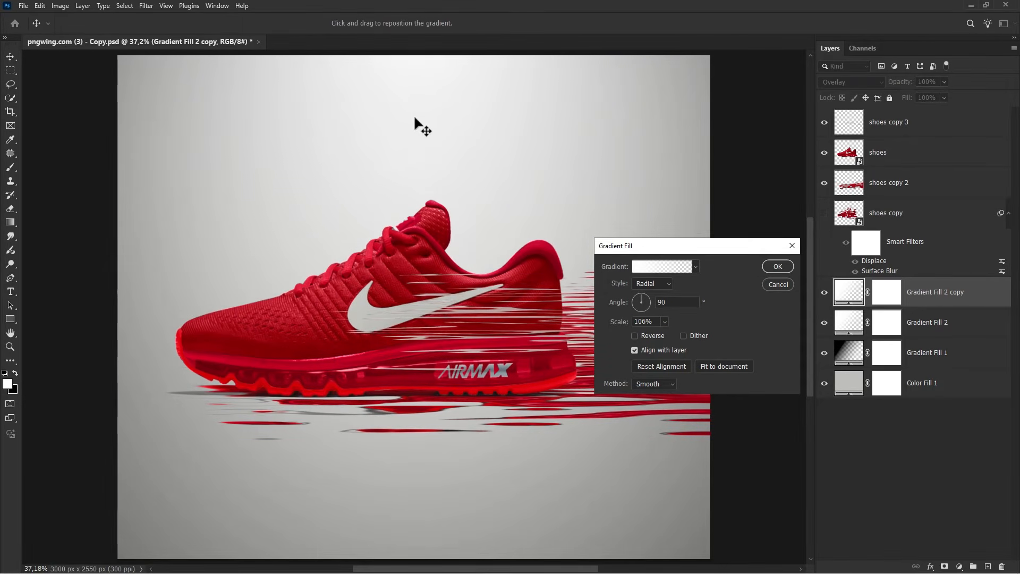
{"action": "left_click", "coordinate": [785, 266]}
{"action": "left_click", "coordinate": [825, 294]}
{"action": "left_click", "coordinate": [824, 294]}
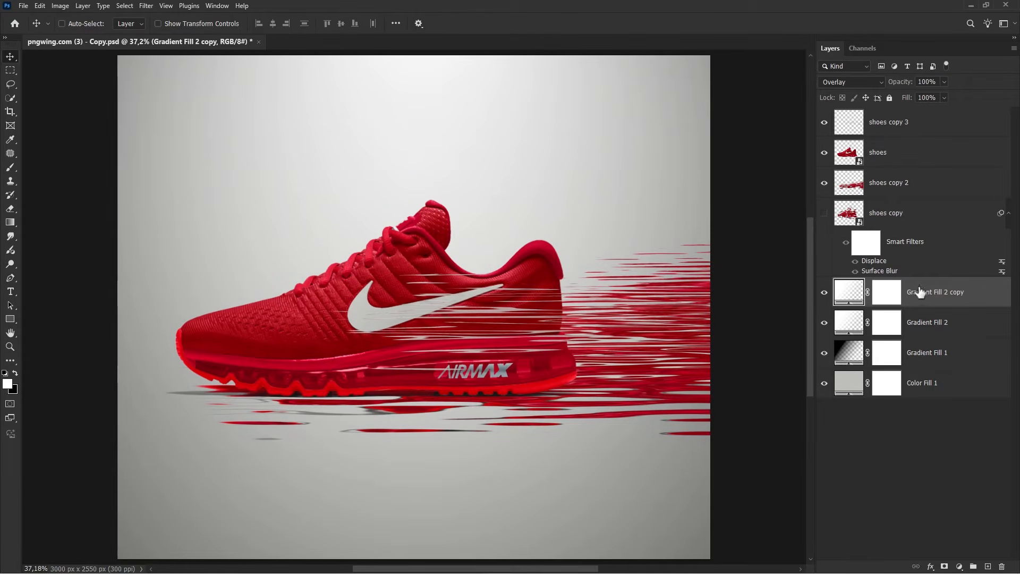
Duplicate the shoes copy 2 layer
{"action": "left_click", "coordinate": [913, 195]}
{"action": "left_click", "coordinate": [824, 183]}
{"action": "left_click", "coordinate": [824, 183]}
{"action": "key", "text": "ctrl+j"}
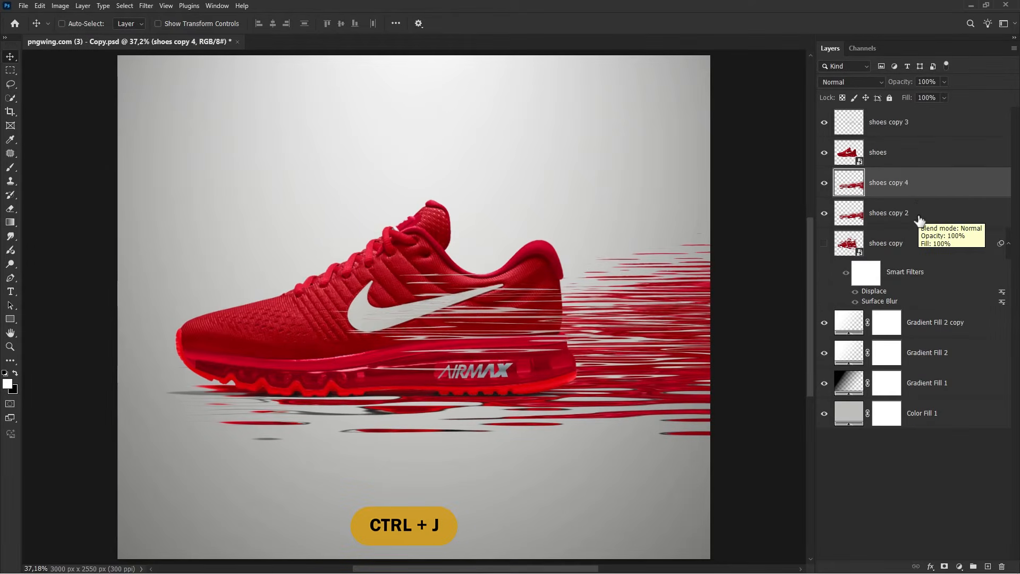
Move shoes copy 2 lower and to the left beneath the shoe
{"action": "left_click", "coordinate": [920, 220]}
{"action": "scroll", "coordinate": [481, 370], "scroll_direction": "down", "scroll_amount": 2}
{"action": "left_click_drag", "start_coordinate": [478, 374], "coordinate": [341, 405]}
Set shoes copy 2's opacity to 33% and nudge it slightly upward
{"action": "key", "text": "ctrl+t"}
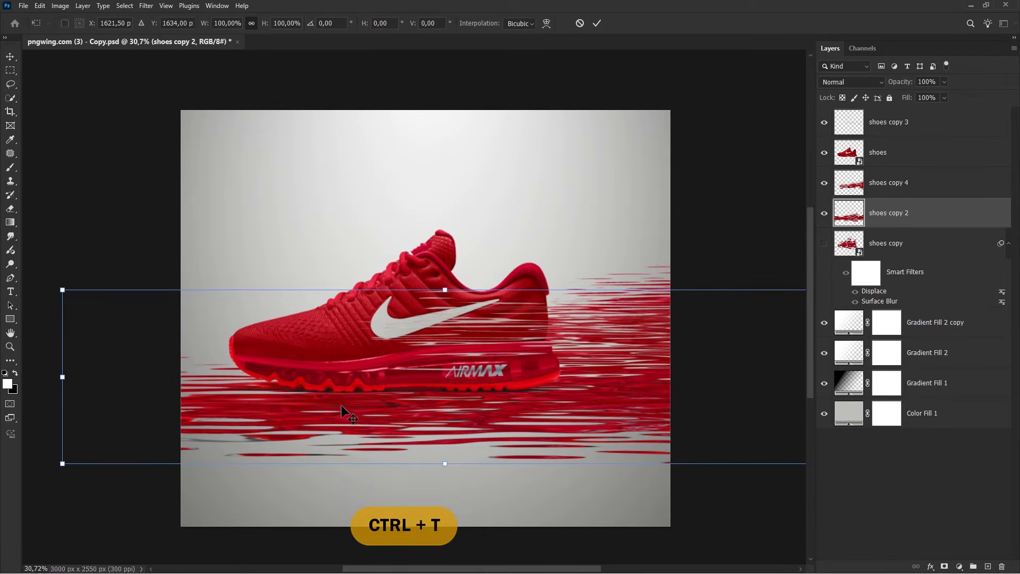
{"action": "scroll", "coordinate": [341, 405], "scroll_direction": "down", "scroll_amount": 1}
{"action": "scroll", "coordinate": [341, 405], "scroll_direction": "down", "scroll_amount": 1}
{"action": "left_click_drag", "start_coordinate": [907, 84], "coordinate": [872, 86]}
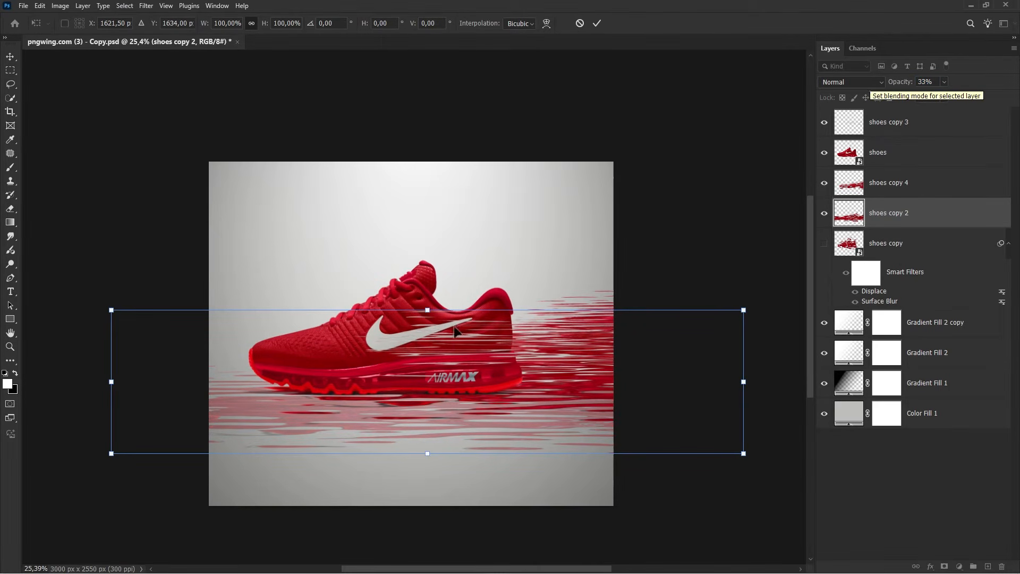
{"action": "left_click_drag", "start_coordinate": [422, 348], "coordinate": [423, 338]}
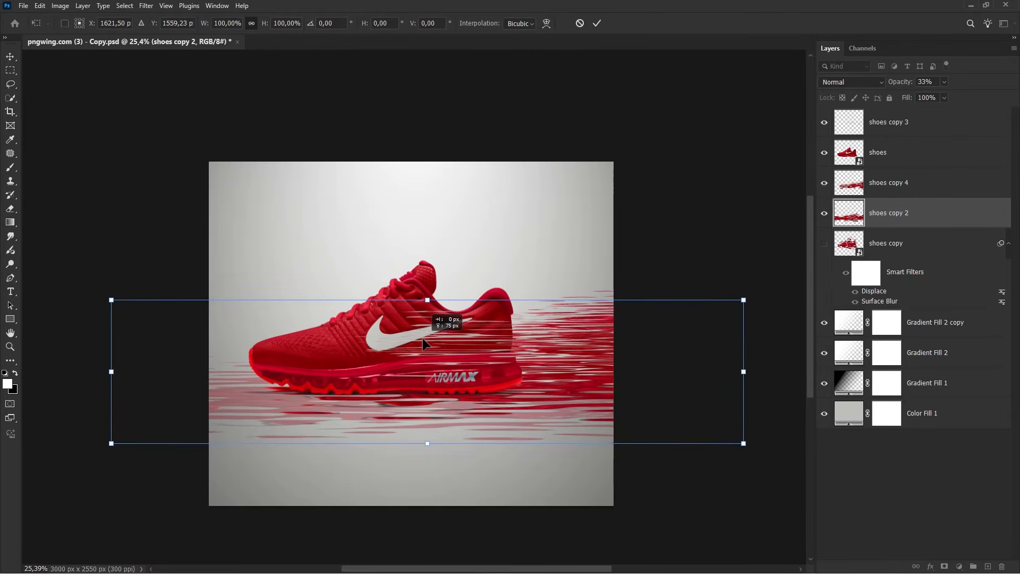
{"action": "key", "text": "Up"}
{"action": "key", "text": "Up"}
{"action": "key", "text": "Up"}
{"action": "key", "text": "Up"}
{"action": "key", "text": "Up"}
{"action": "key", "text": "Up"}
{"action": "key", "text": "Up"}
{"action": "key", "text": "Up"}
{"action": "key", "text": "Up"}
{"action": "key", "text": "Up"}
{"action": "key", "text": "Up"}
{"action": "key", "text": "Up"}
{"action": "key", "text": "Up"}
{"action": "key", "text": "Up"}
{"action": "key", "text": "Up"}
{"action": "key", "text": "Up"}
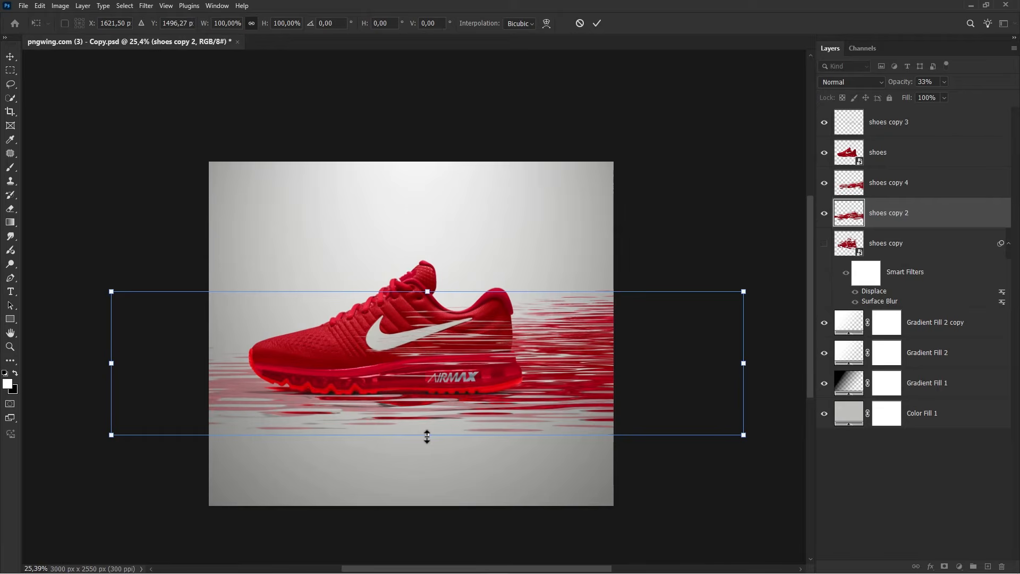
{"action": "key", "text": "Return"}
{"action": "scroll", "coordinate": [426, 437], "scroll_direction": "up", "scroll_amount": 2}
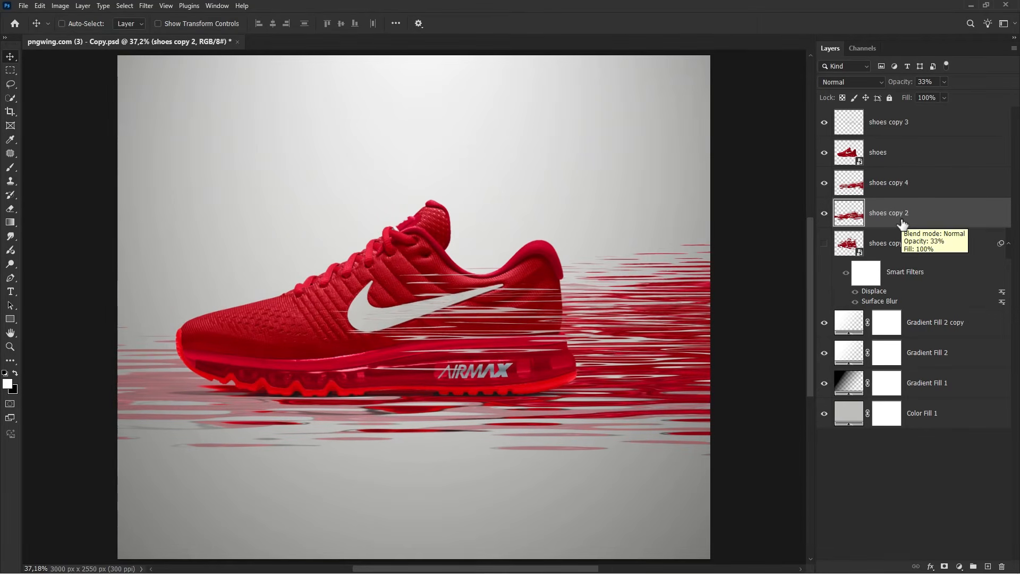
Add a new layer clipped to shoes copy 2 and fill it with a light grey d0d0d0 Solid Color fill layer
{"action": "left_click", "coordinate": [988, 567]}
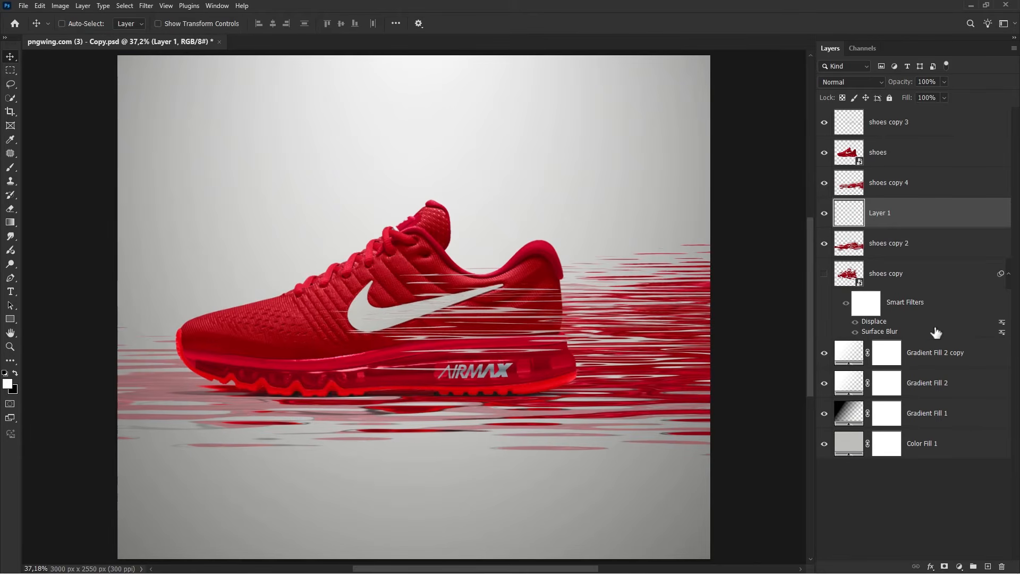
{"action": "right_click", "coordinate": [908, 223]}
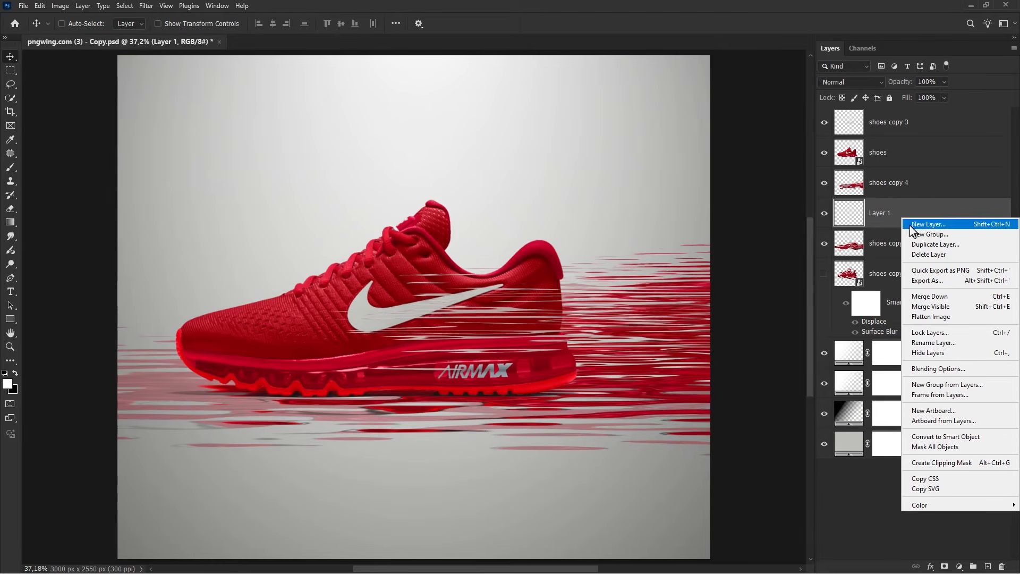
{"action": "left_click", "coordinate": [930, 449]}
{"action": "left_click", "coordinate": [959, 566]}
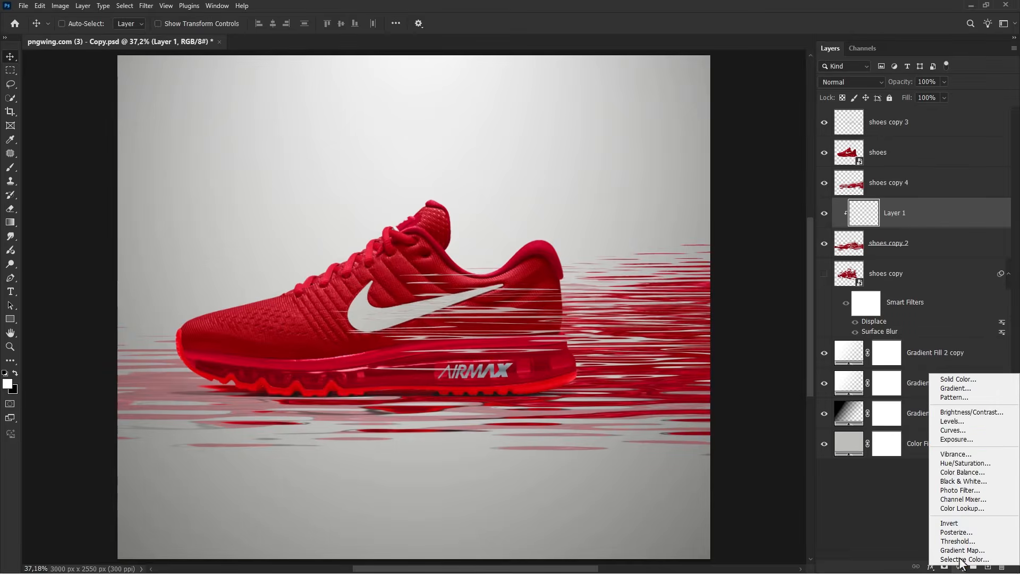
{"action": "left_click", "coordinate": [955, 378]}
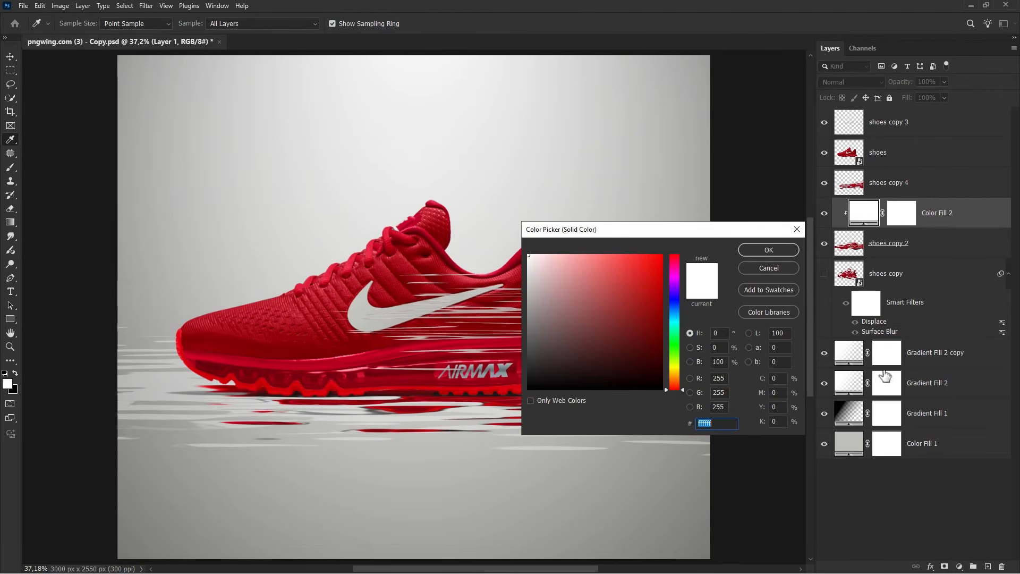
{"action": "left_click", "coordinate": [526, 286]}
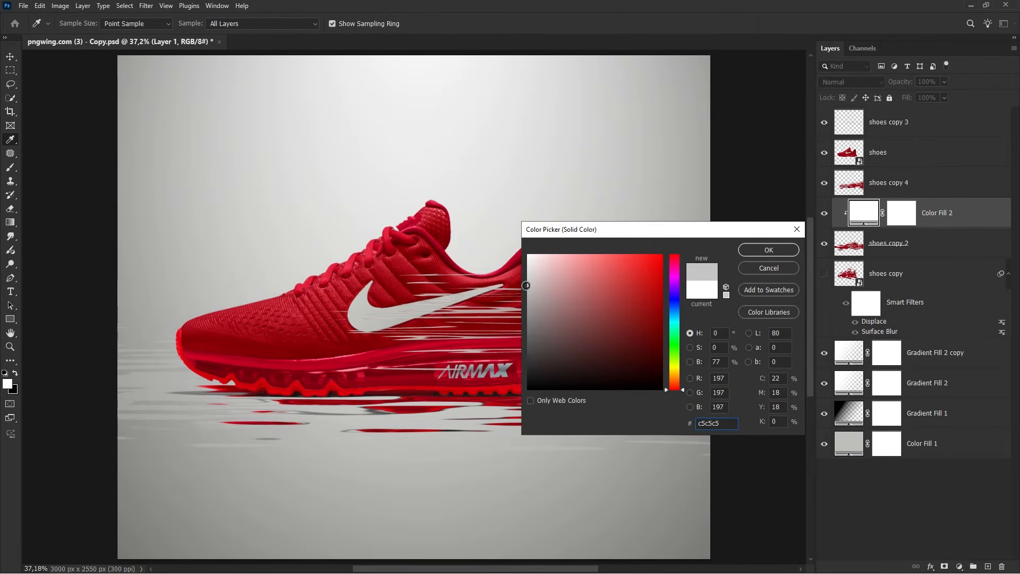
{"action": "left_click_drag", "start_coordinate": [526, 283], "coordinate": [525, 280]}
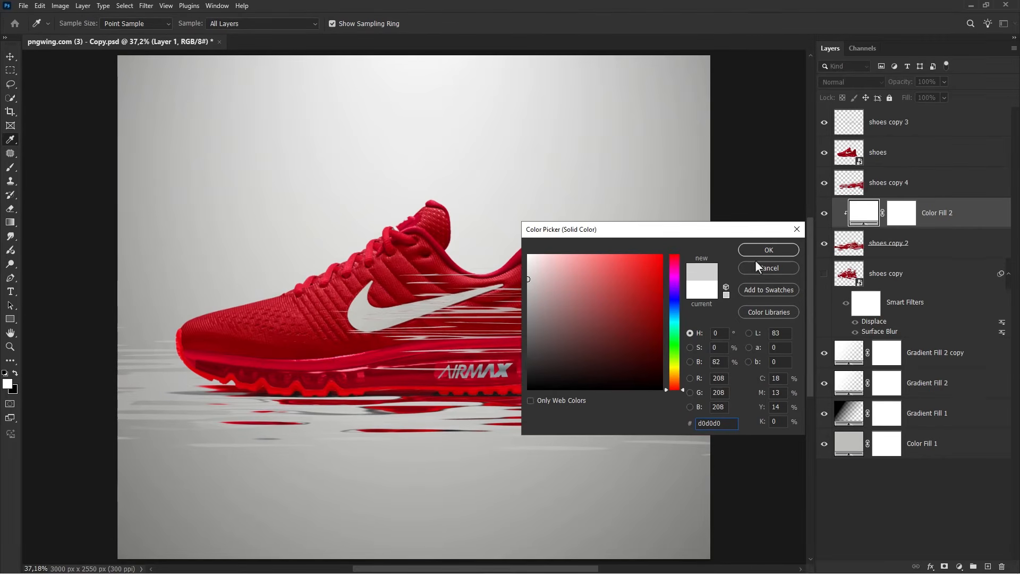
{"action": "left_click", "coordinate": [768, 249]}
Toggle the visibility of Color Fill 2 and shoes copy 2 to compare the effect
{"action": "left_click", "coordinate": [825, 213]}
{"action": "left_click", "coordinate": [825, 213]}
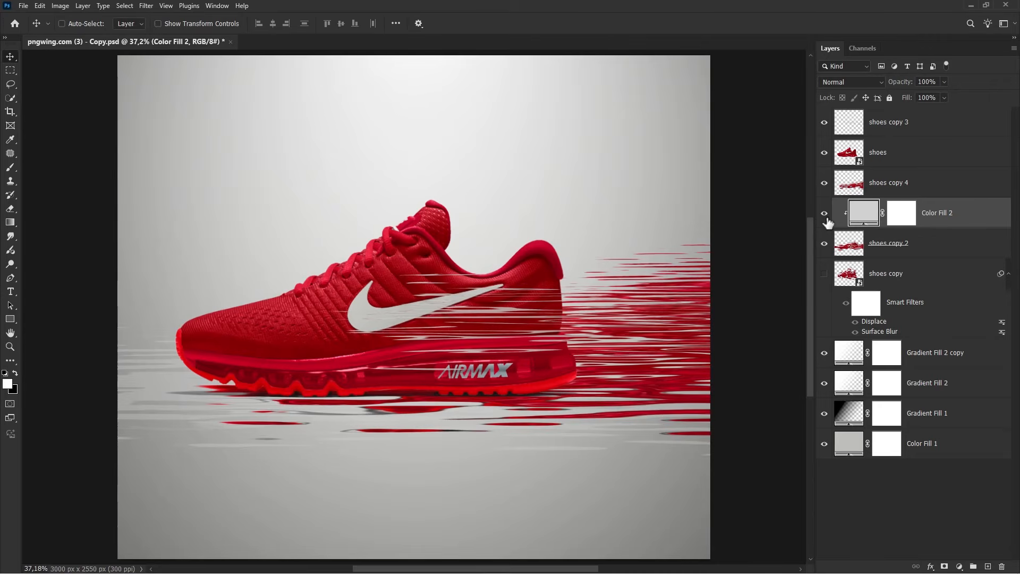
{"action": "left_click", "coordinate": [825, 244]}
{"action": "left_click", "coordinate": [824, 244]}
Add an Exposure adjustment clipped to the shoes layer with exposure set to -1.86
{"action": "left_click", "coordinate": [919, 154]}
{"action": "left_click", "coordinate": [825, 152]}
{"action": "left_click", "coordinate": [824, 152]}
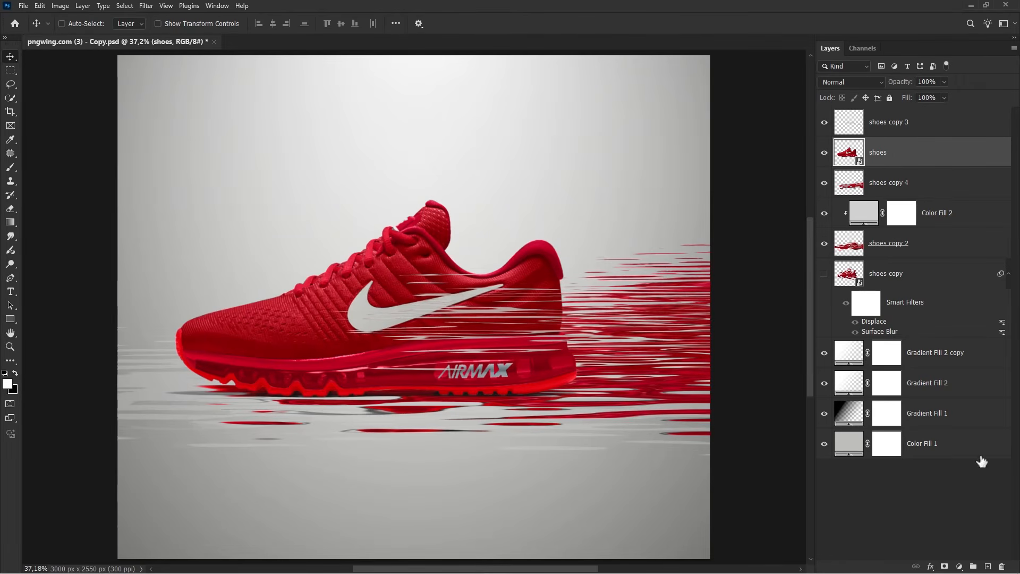
{"action": "left_click", "coordinate": [960, 566]}
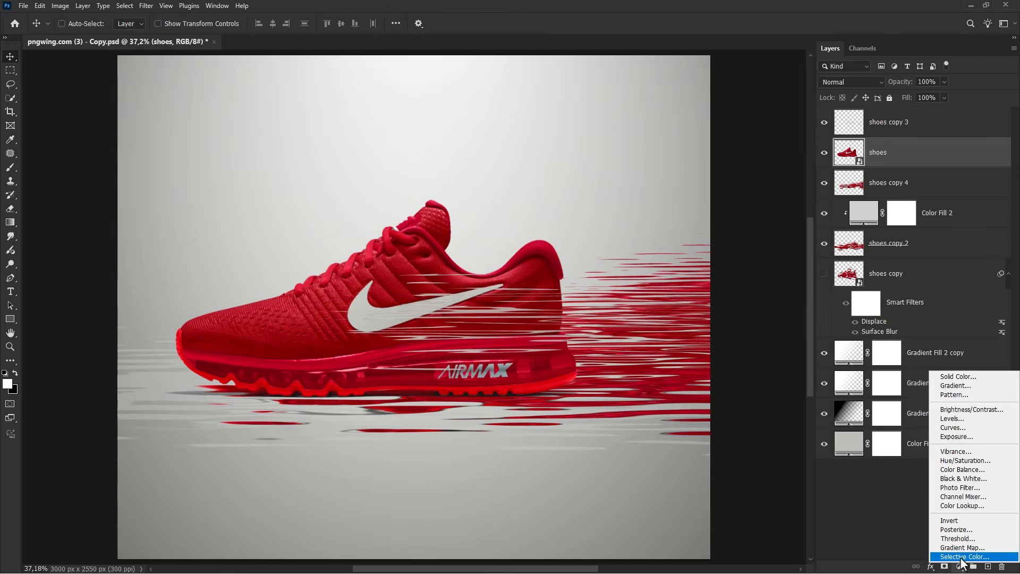
{"action": "left_click", "coordinate": [961, 438]}
{"action": "left_click", "coordinate": [715, 443]}
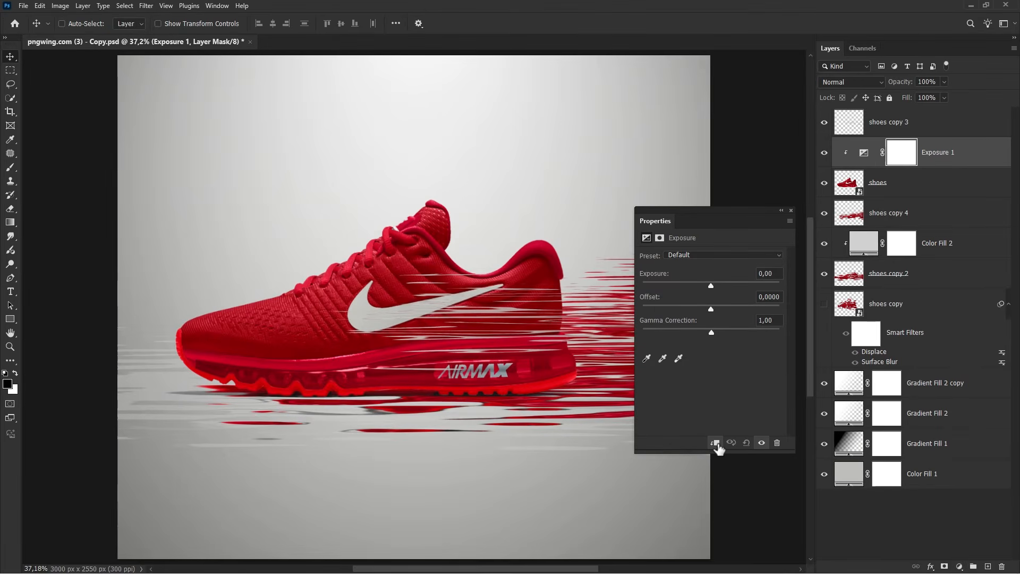
{"action": "left_click_drag", "start_coordinate": [710, 285], "coordinate": [691, 283]}
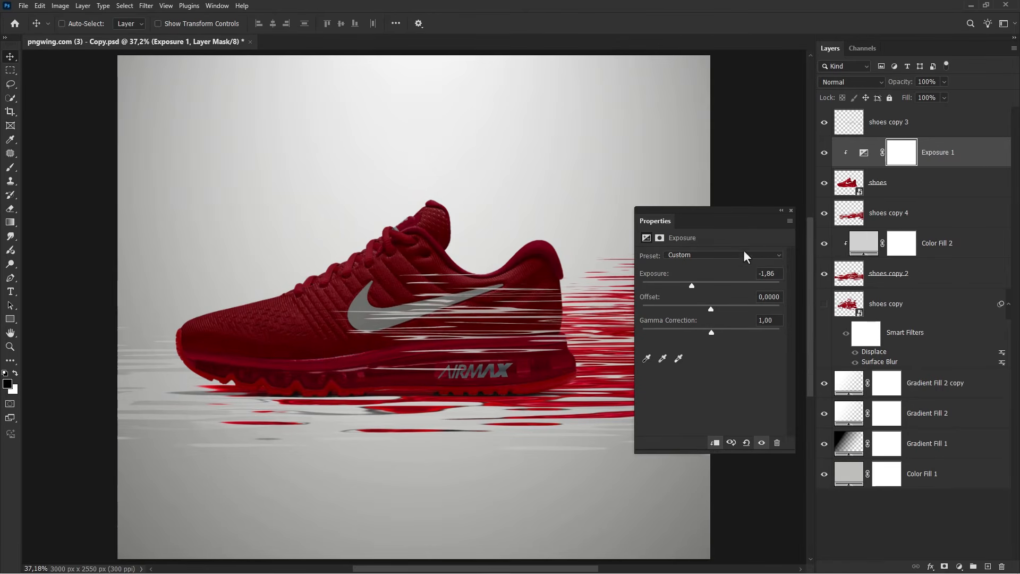
{"action": "left_click", "coordinate": [791, 211]}
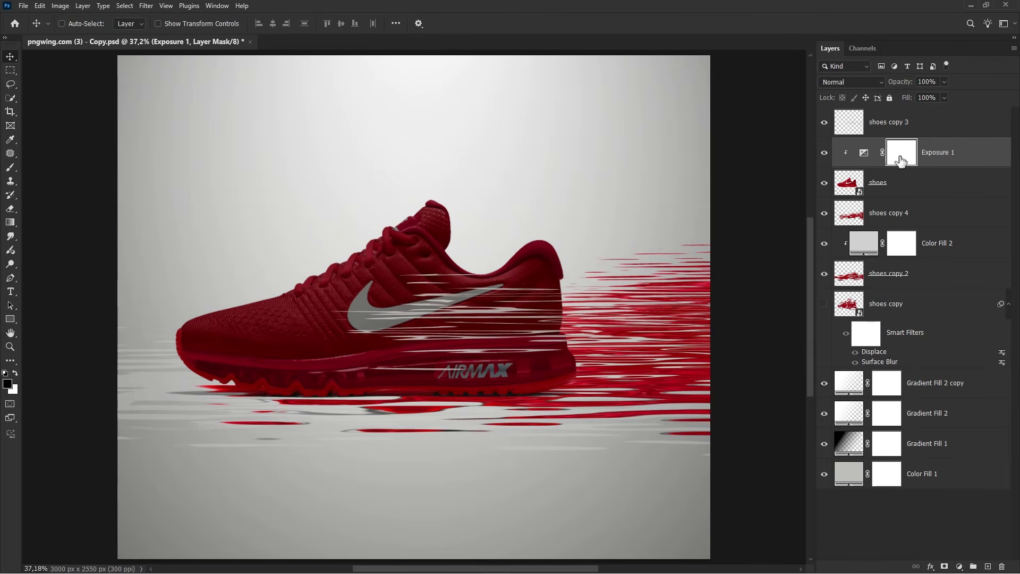
Invert the Exposure mask and paint a soft white brush stroke about 501 px along the shoe's upper edge
{"action": "key", "text": "ctrl+i"}
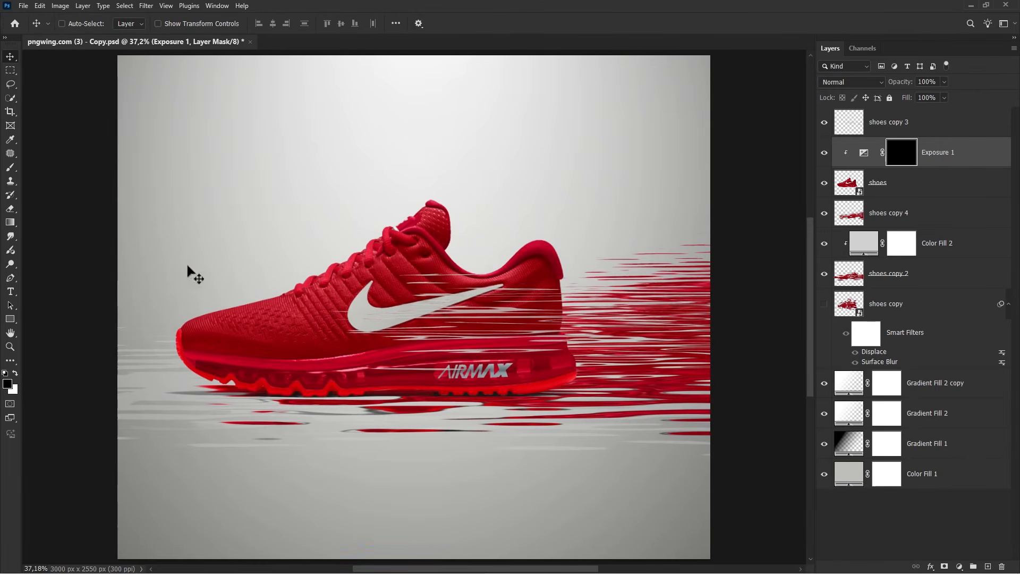
{"action": "left_click_drag", "start_coordinate": [11, 167], "coordinate": [43, 166]}
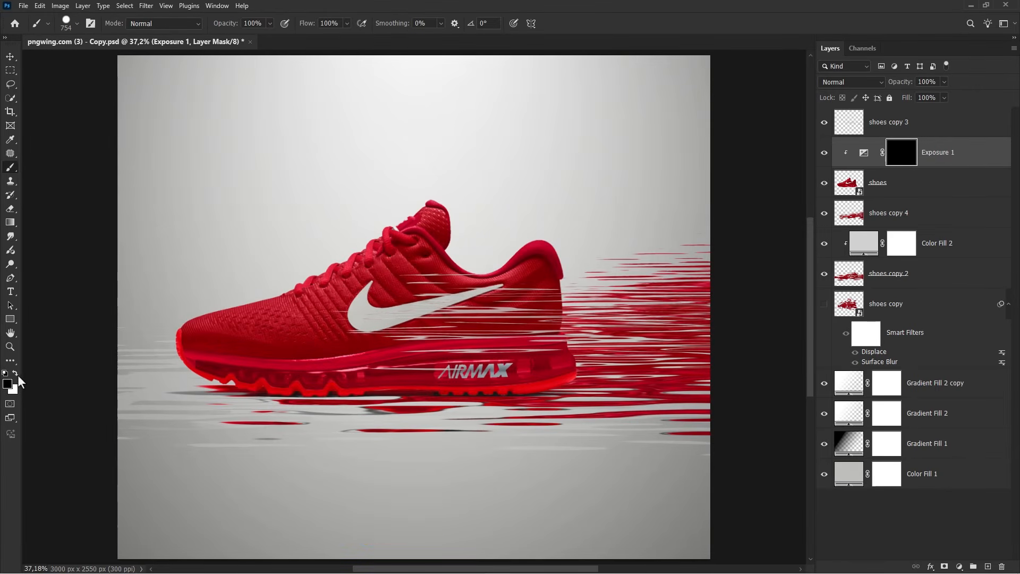
{"action": "right_click", "coordinate": [242, 266]}
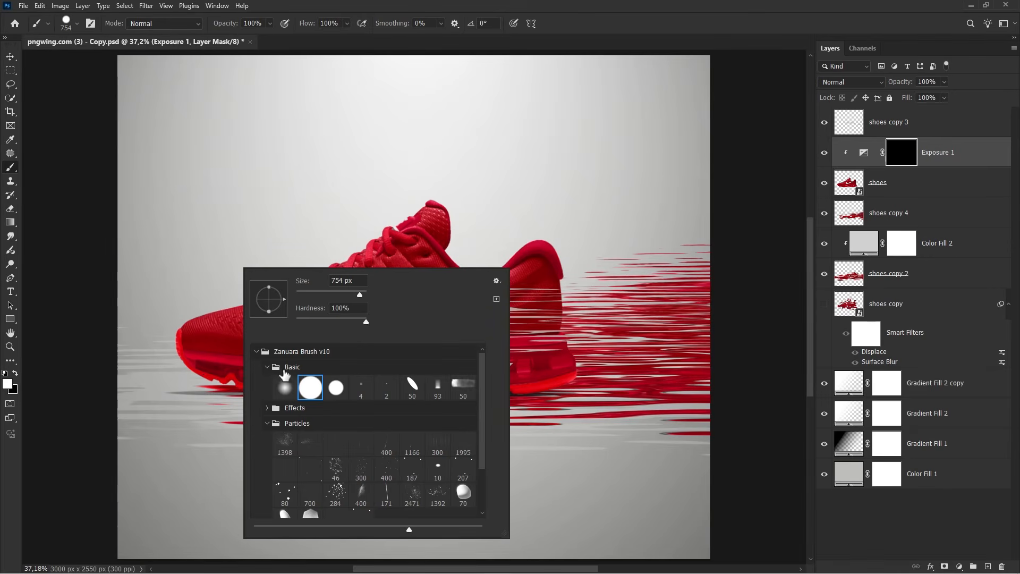
{"action": "left_click", "coordinate": [290, 381]}
{"action": "left_click_drag", "start_coordinate": [207, 237], "coordinate": [181, 236]}
{"action": "mouse_move", "coordinate": [190, 385]}
{"action": "left_mouse_down"}
{"action": "mouse_move", "coordinate": [351, 406]}
{"action": "mouse_move", "coordinate": [554, 404]}
{"action": "mouse_move", "coordinate": [582, 390]}
{"action": "mouse_move", "coordinate": [593, 358]}
{"action": "mouse_move", "coordinate": [586, 234]}
{"action": "left_mouse_up"}
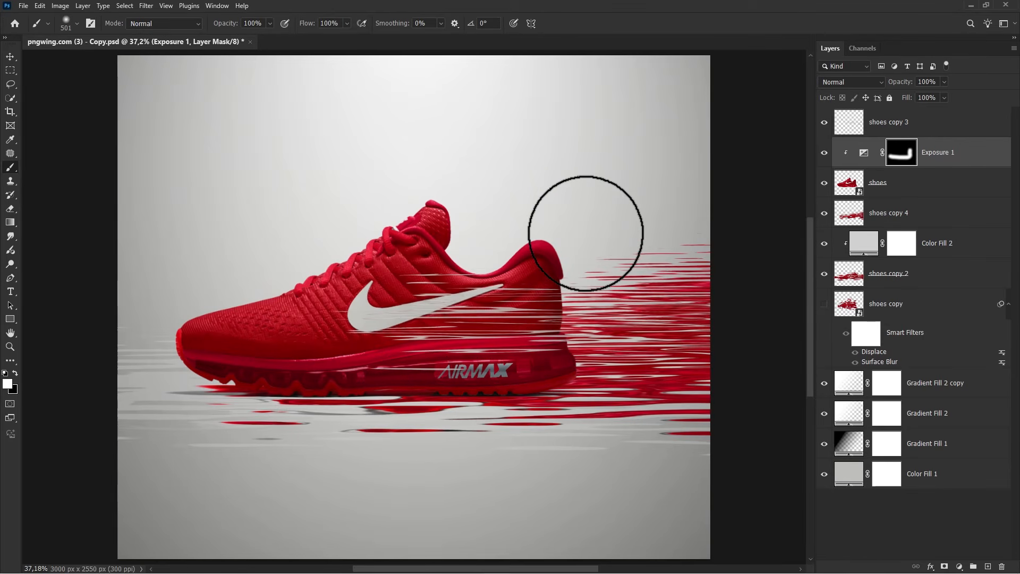
Add a Curves adjustment clipped to the shoes layer, moving the highlight point to input 229, output 255
{"action": "left_click", "coordinate": [824, 153]}
{"action": "left_click", "coordinate": [824, 153]}
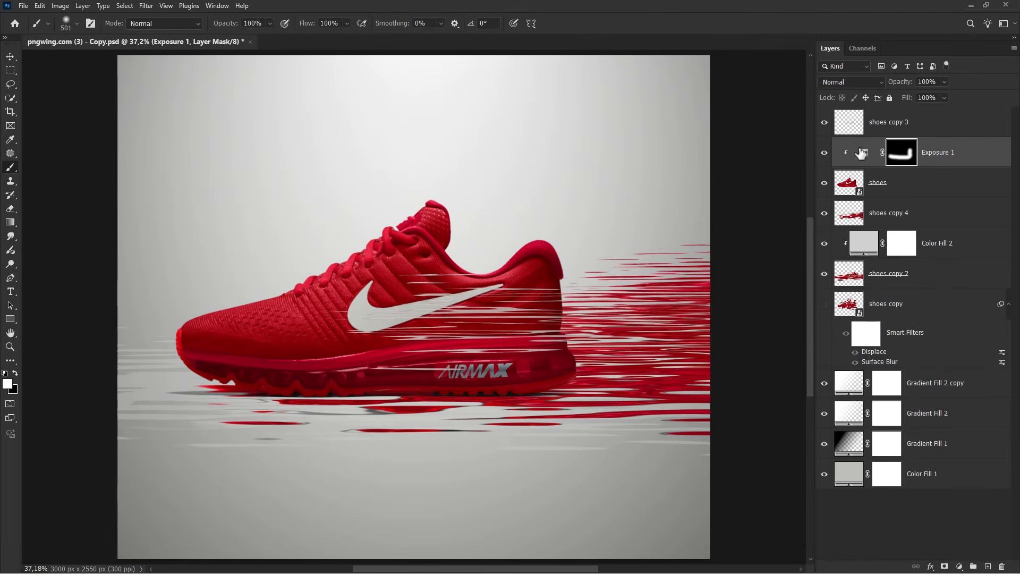
{"action": "left_click", "coordinate": [949, 153]}
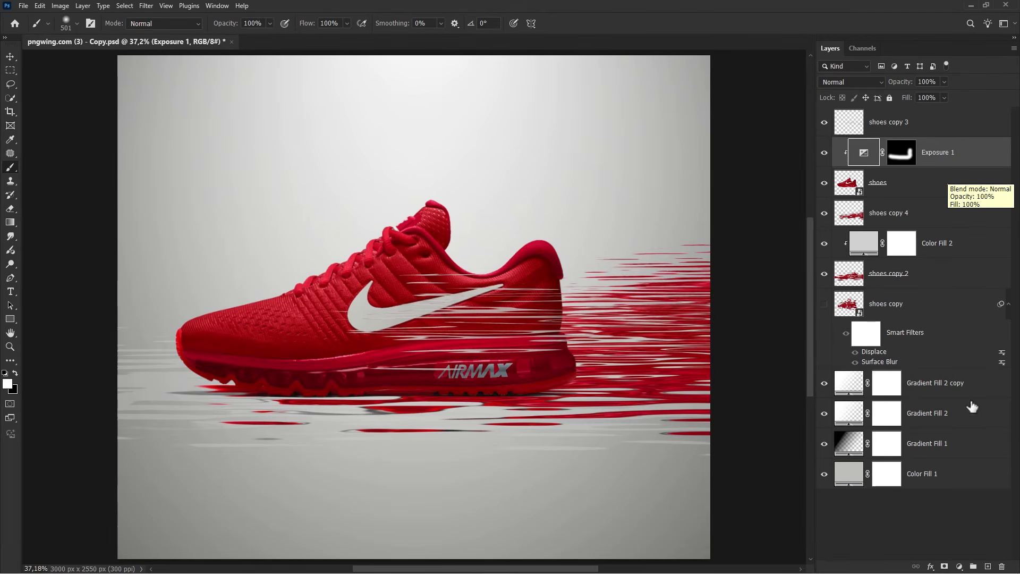
{"action": "left_click", "coordinate": [960, 566]}
{"action": "left_click", "coordinate": [951, 429]}
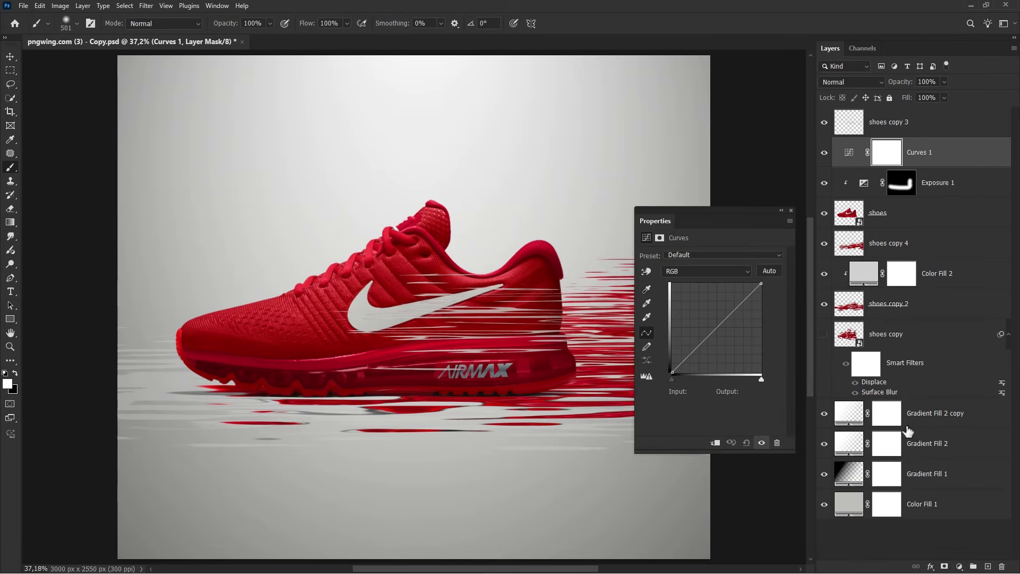
{"action": "left_click", "coordinate": [715, 442]}
{"action": "left_click_drag", "start_coordinate": [762, 379], "coordinate": [753, 378]}
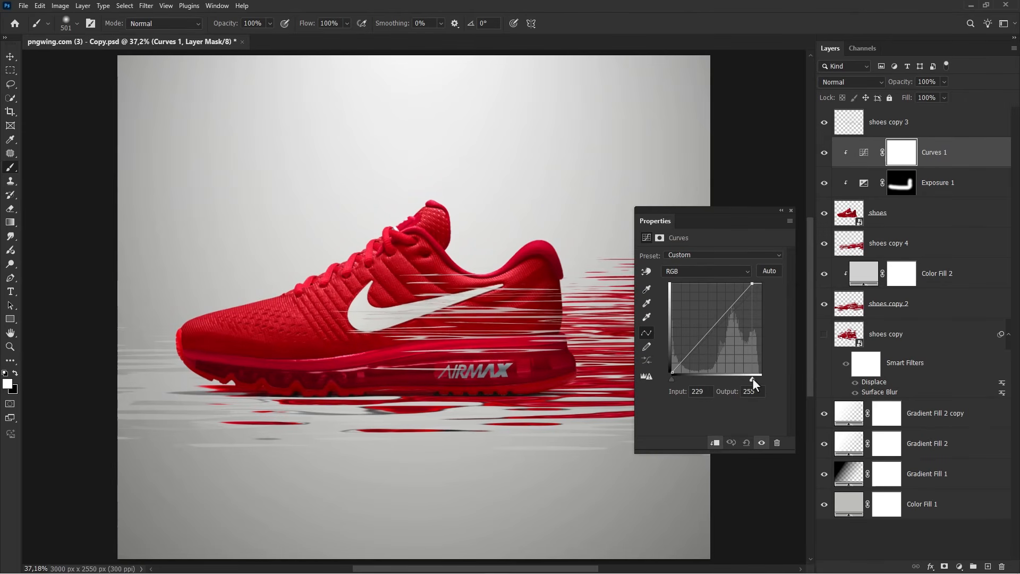
{"action": "left_click", "coordinate": [791, 210]}
Invert the Curves mask and paint a soft white stroke along the shoe's top from toe to heel
{"action": "key", "text": "ctrl+i"}
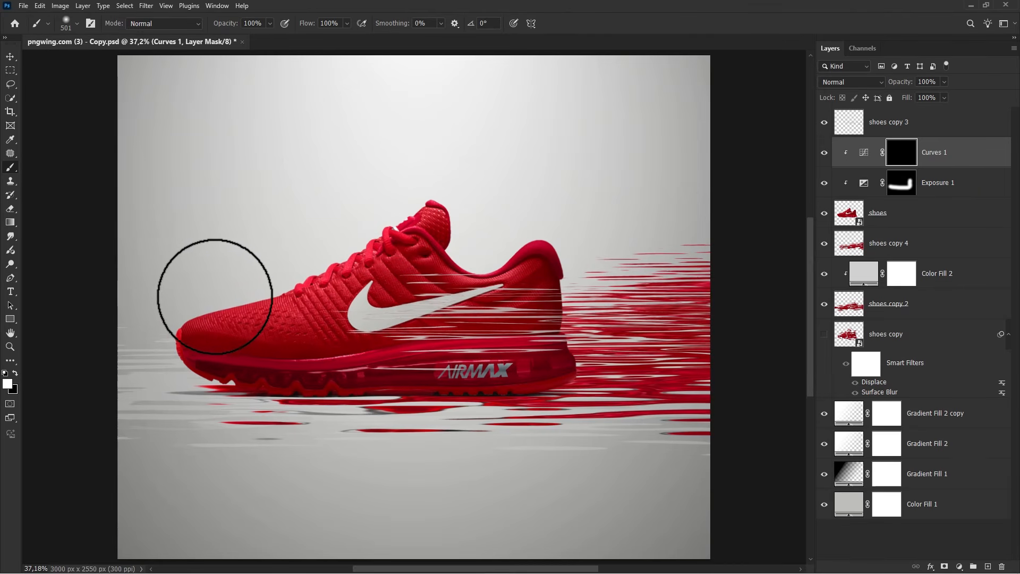
{"action": "mouse_move", "coordinate": [169, 314]}
{"action": "left_mouse_down"}
{"action": "mouse_move", "coordinate": [228, 319]}
{"action": "mouse_move", "coordinate": [680, 234]}
{"action": "left_mouse_up"}
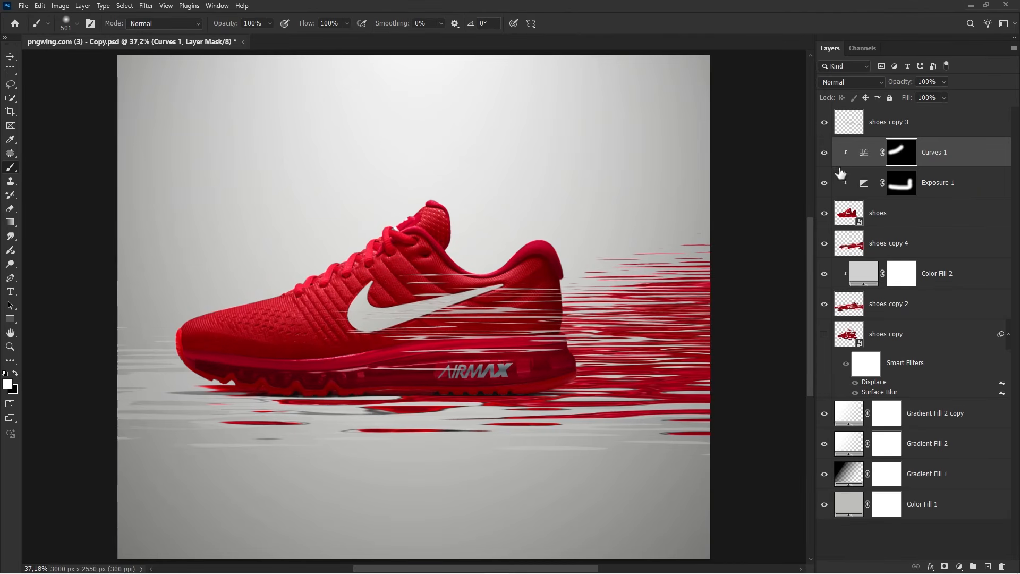
{"action": "key", "text": "v"}
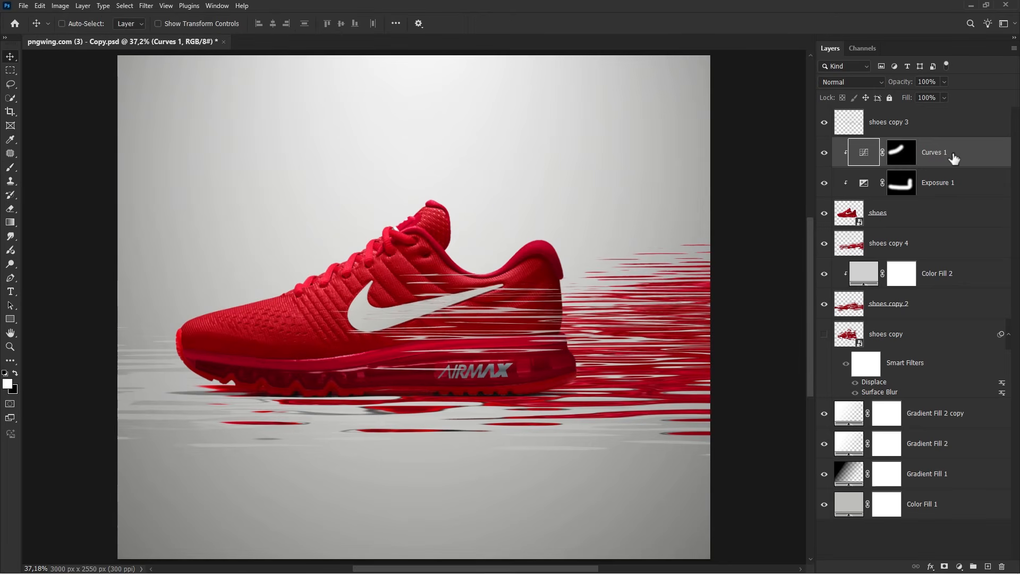
{"action": "left_click", "coordinate": [933, 132]}
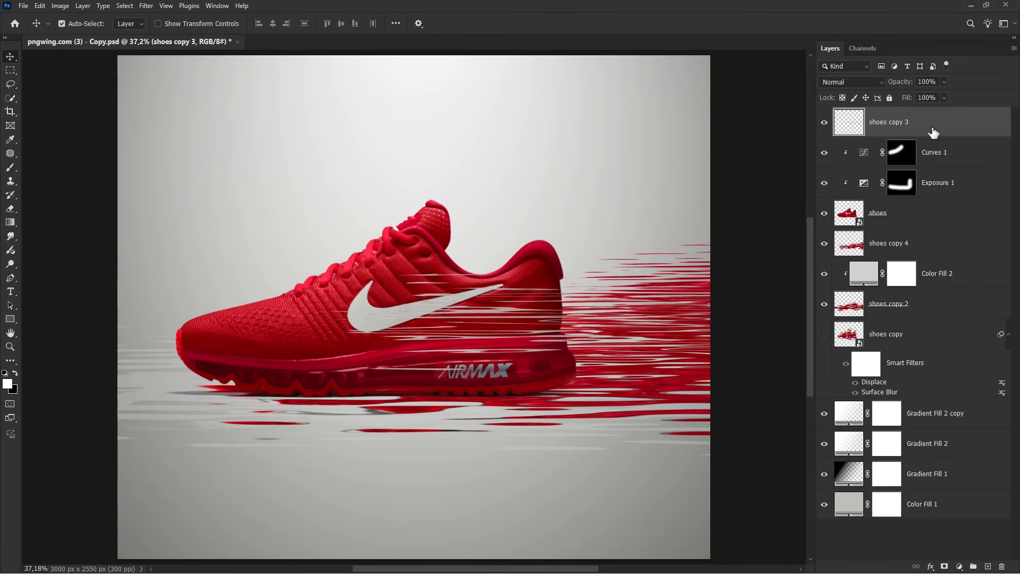